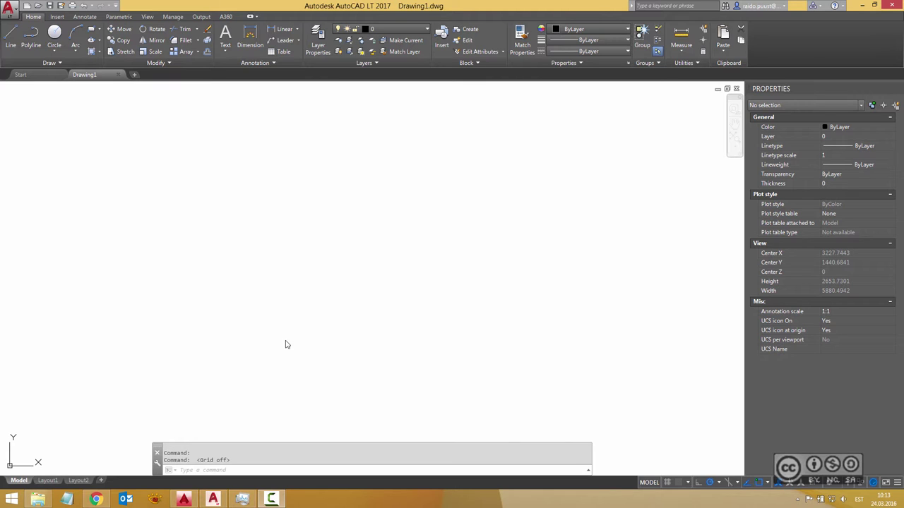
# - Show the Insert ribbon tab, then switch to the AutoCAD 2016 window showing Plan_for_PDF_import.dwg
pyautogui.click(57, 17)
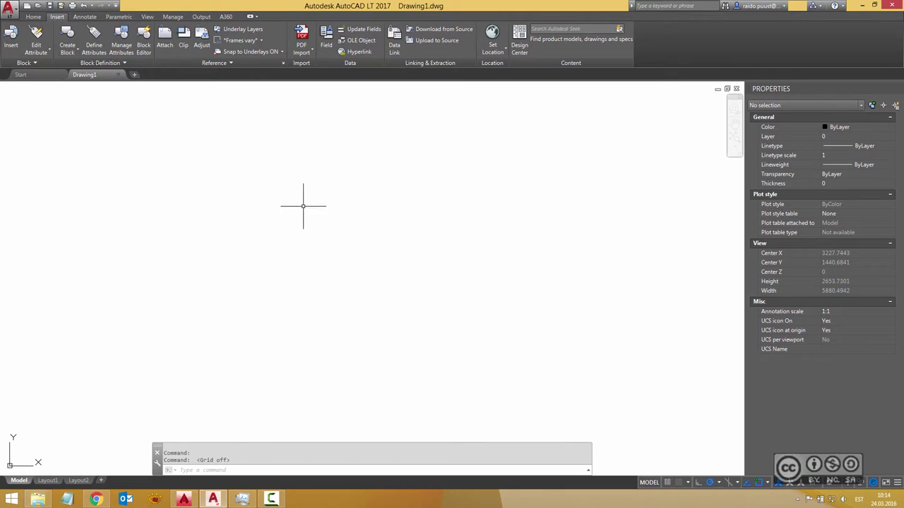
pyautogui.click(183, 499)
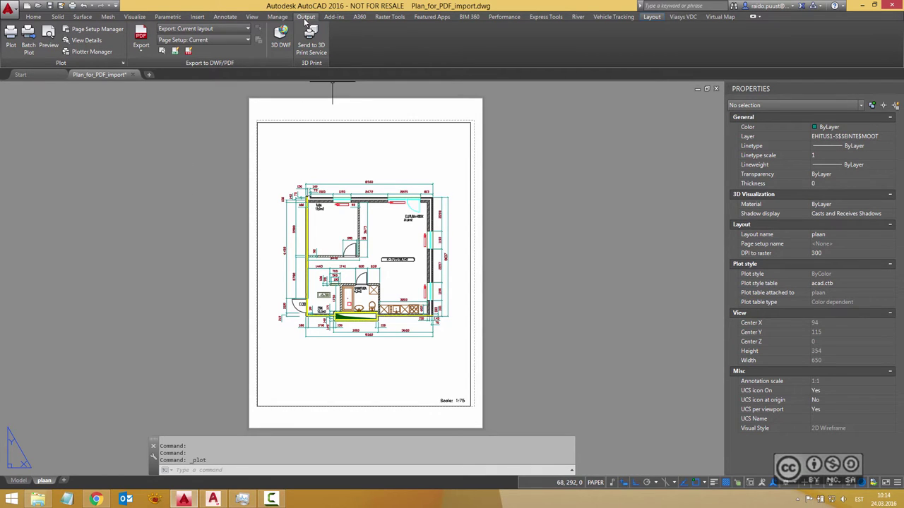
# - Choose PDF from the Output tab's Export list to open Save As PDF
pyautogui.click(141, 47)
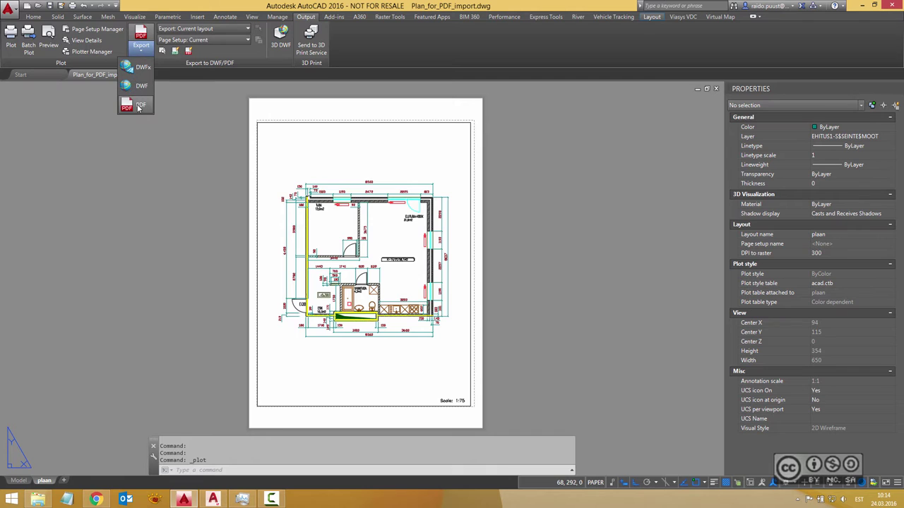
pyautogui.click(139, 106)
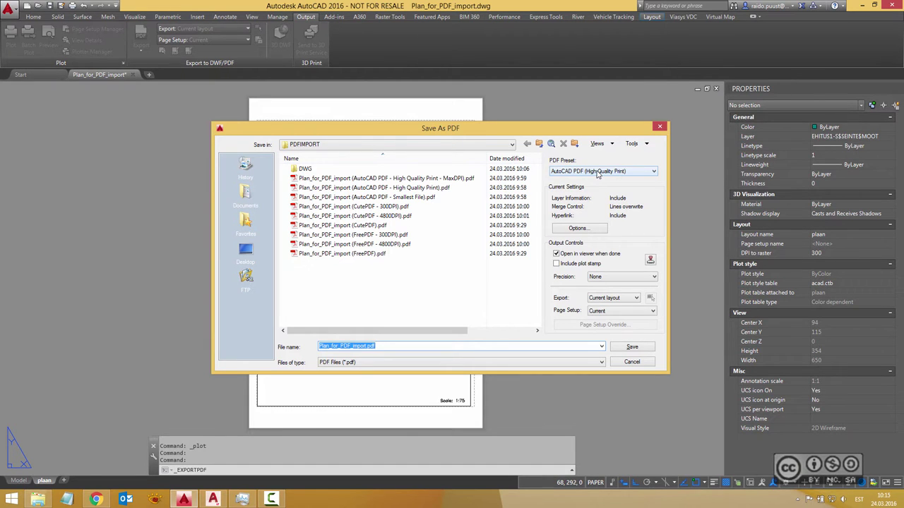
# - Switch the PDF preset to Smallest File and review its quality options
pyautogui.click(597, 175)
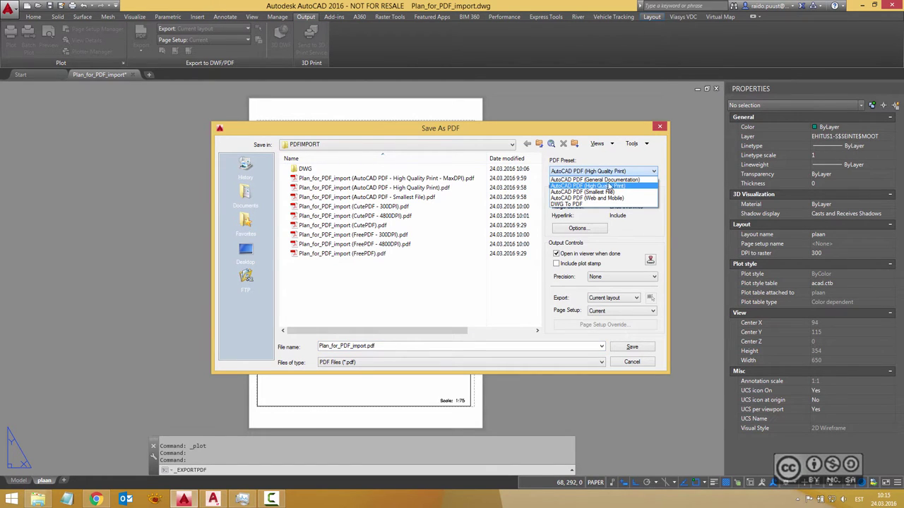
pyautogui.click(598, 186)
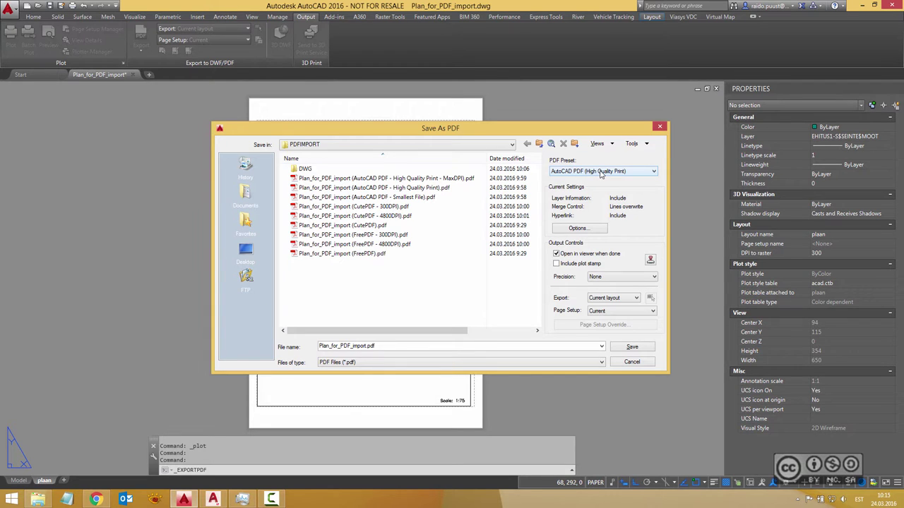
pyautogui.click(601, 174)
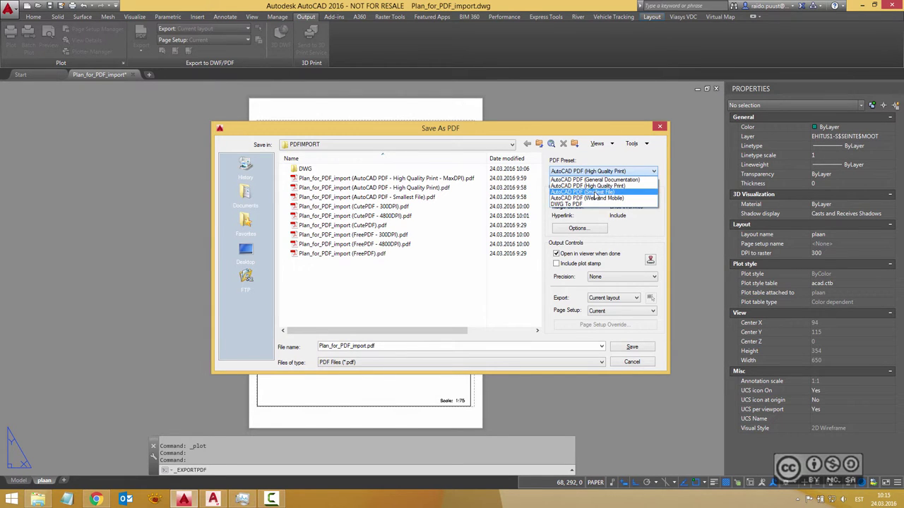
pyautogui.click(597, 195)
pyautogui.click(578, 228)
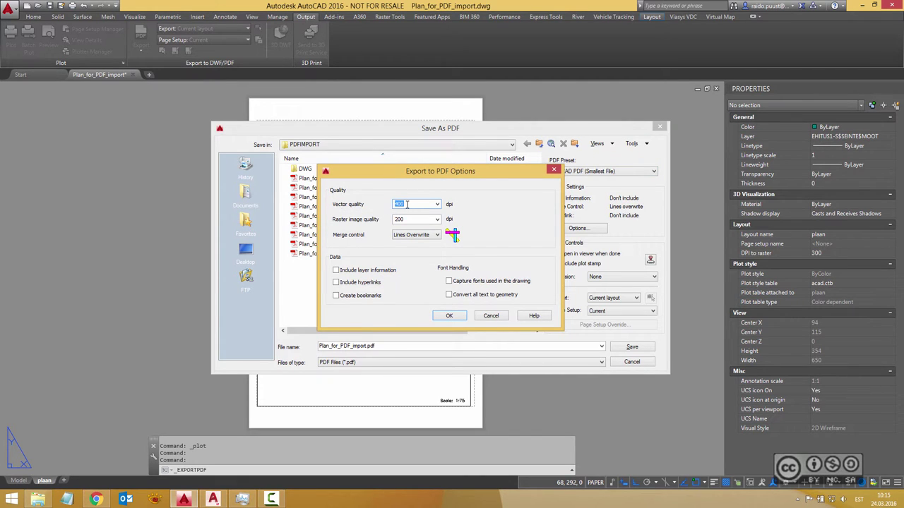
pyautogui.click(492, 318)
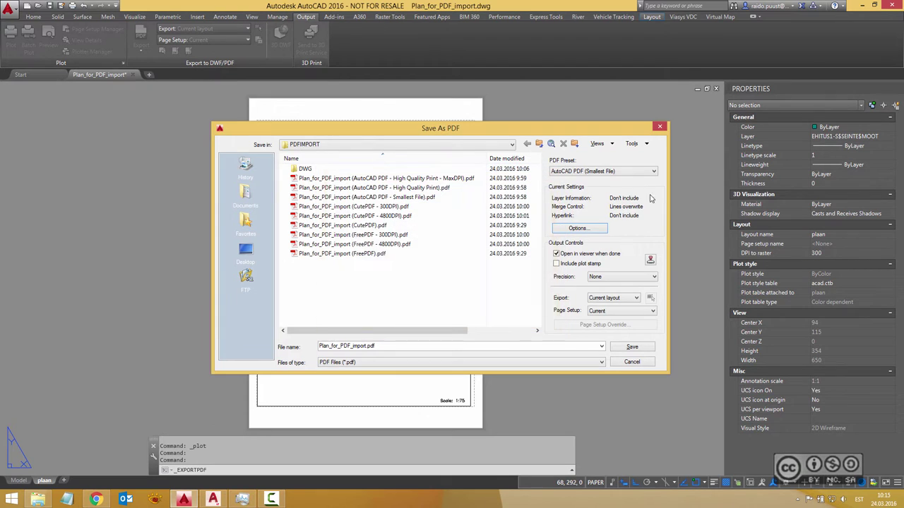
# - Switch back to High Quality Print, review its options, then cancel the PDF export
pyautogui.click(597, 171)
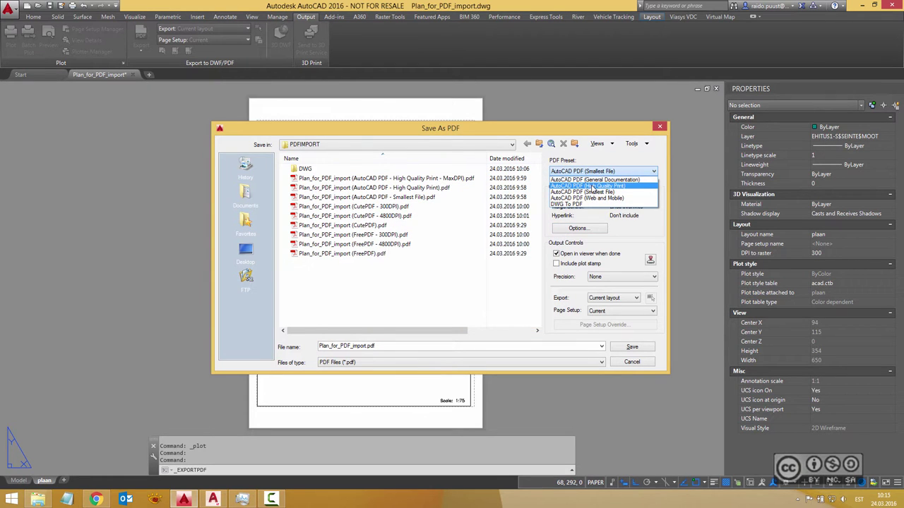
pyautogui.click(592, 186)
pyautogui.click(576, 231)
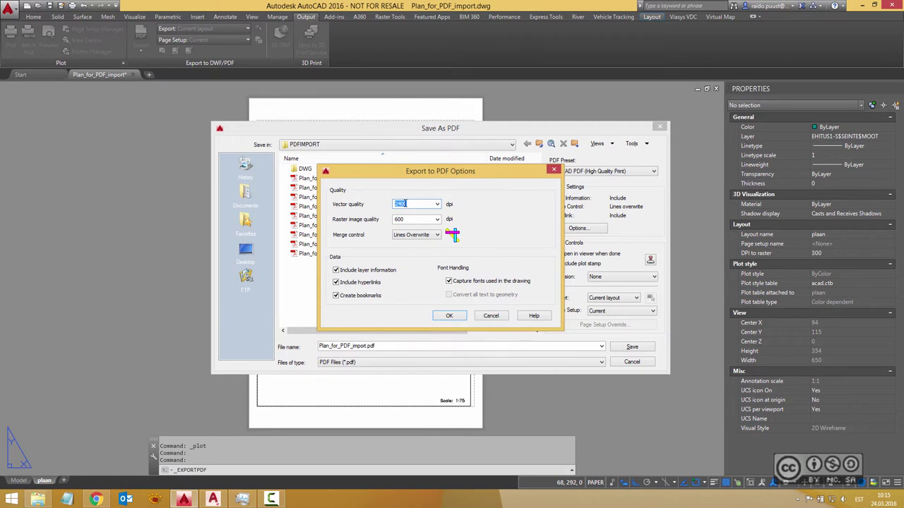
pyautogui.click(494, 315)
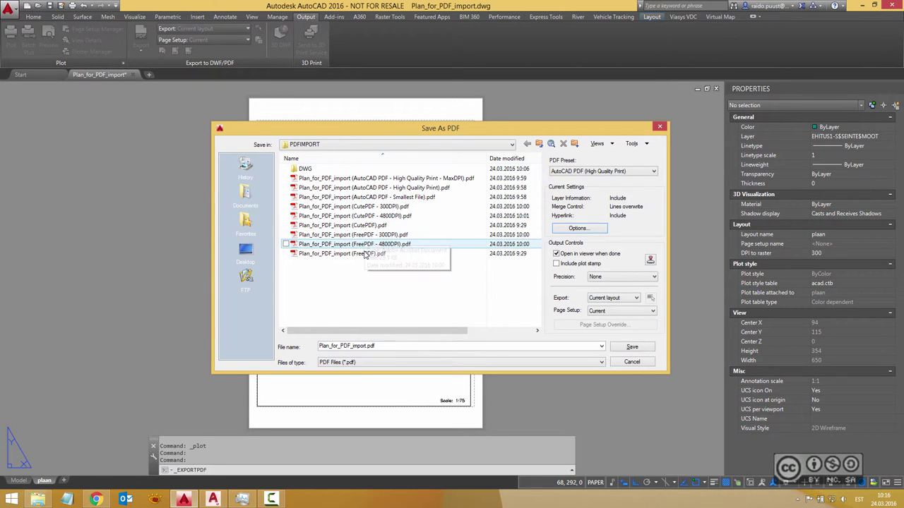
pyautogui.click(631, 361)
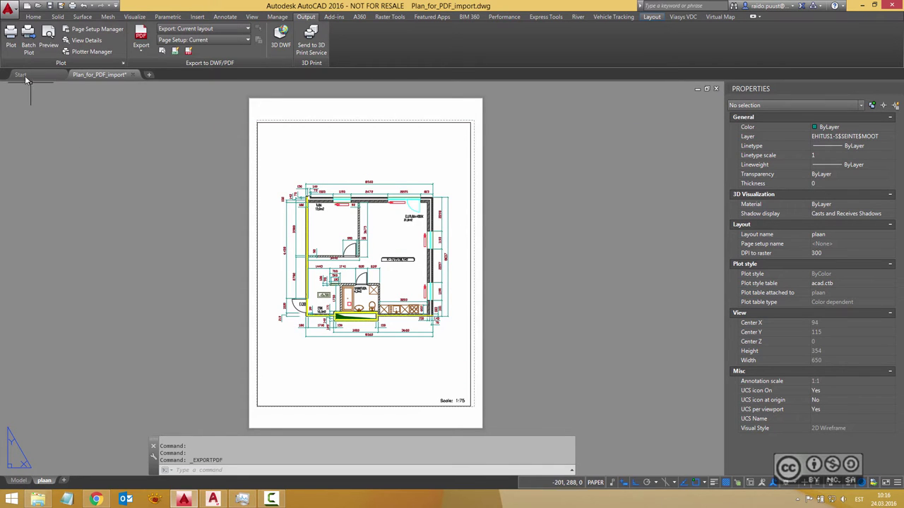
# - Plot the plaan layout to the FreePDF printer with Maximum quality
pyautogui.click(11, 36)
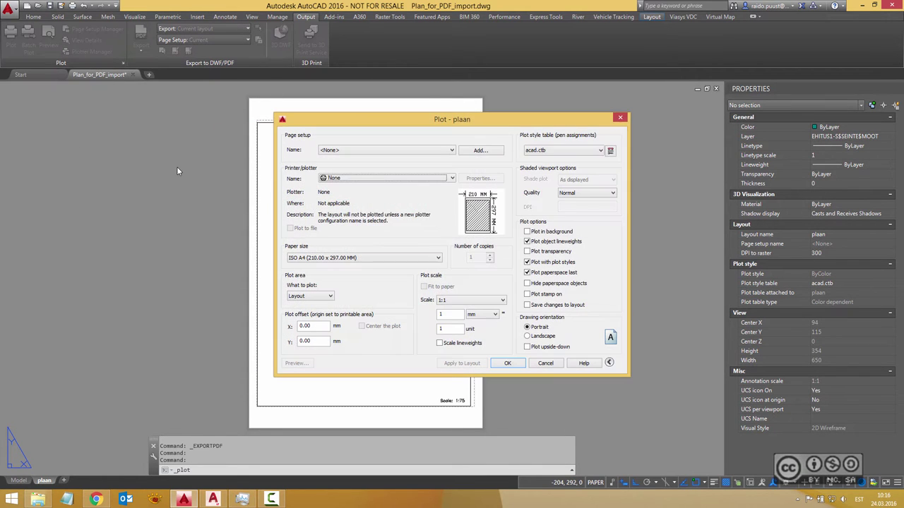
pyautogui.click(384, 178)
pyautogui.click(342, 233)
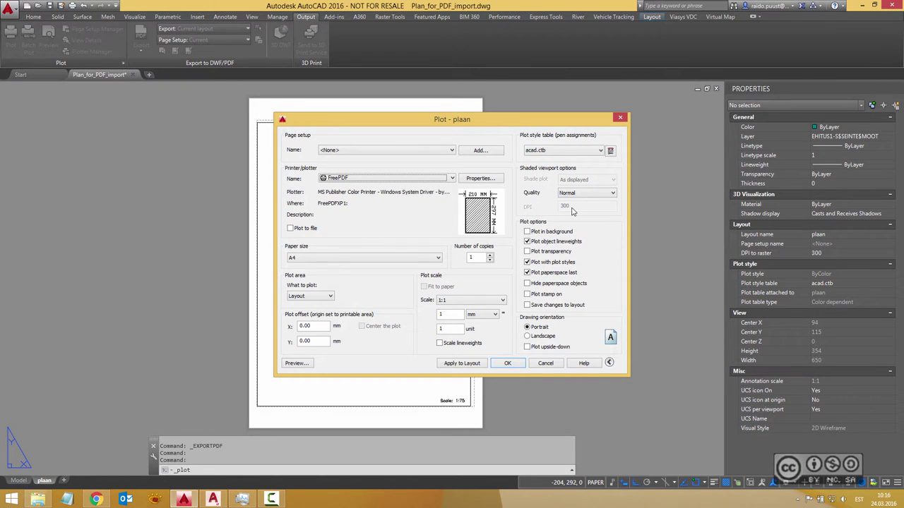
pyautogui.click(576, 195)
pyautogui.click(576, 231)
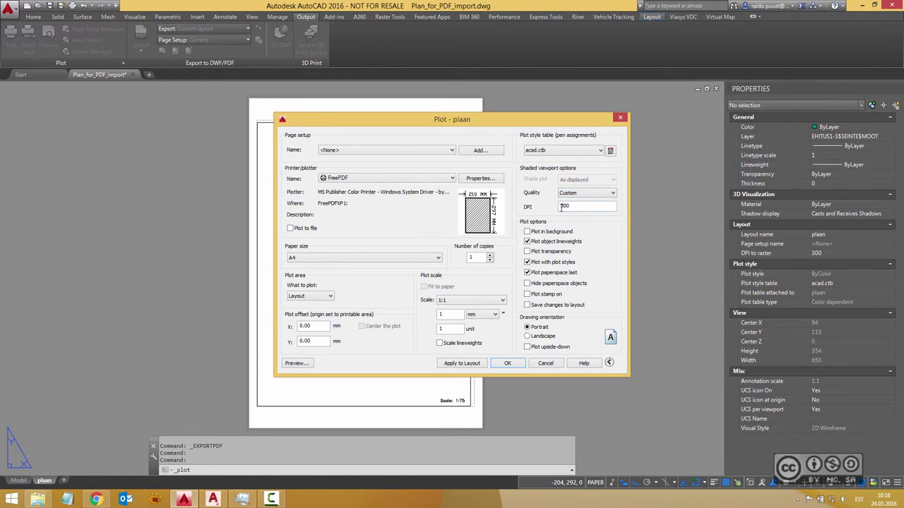
pyautogui.click(578, 195)
pyautogui.click(575, 226)
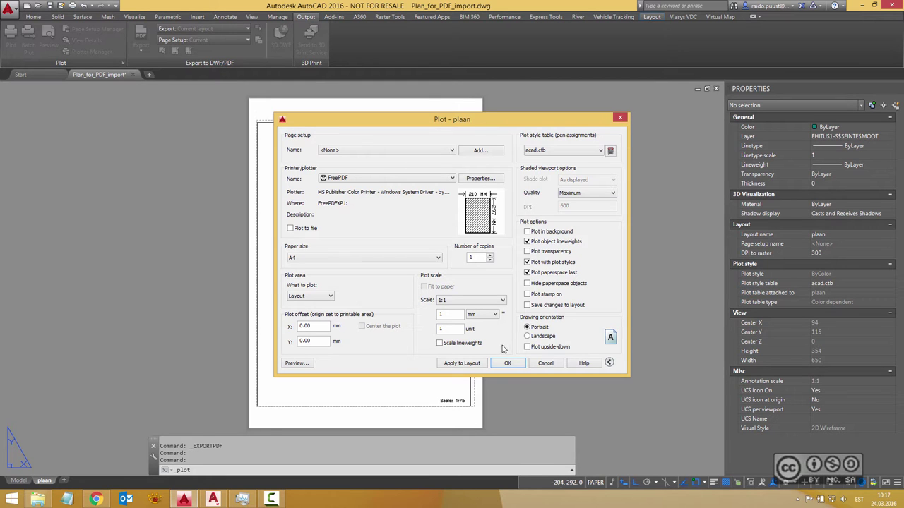
# - Send the plaan layout plot to FreePDF and look over the sheet
pyautogui.click(545, 364)
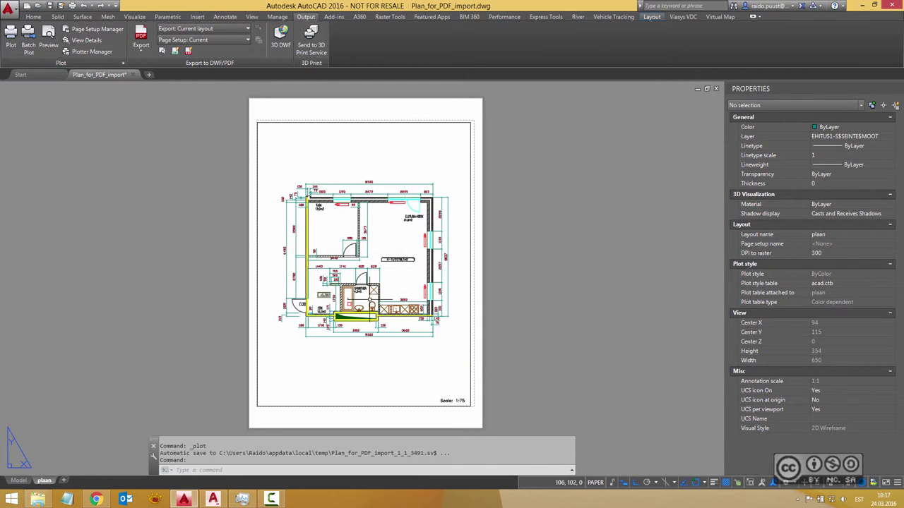
pyautogui.moveTo(416, 390); pyautogui.dragTo(431, 363, button='middle')
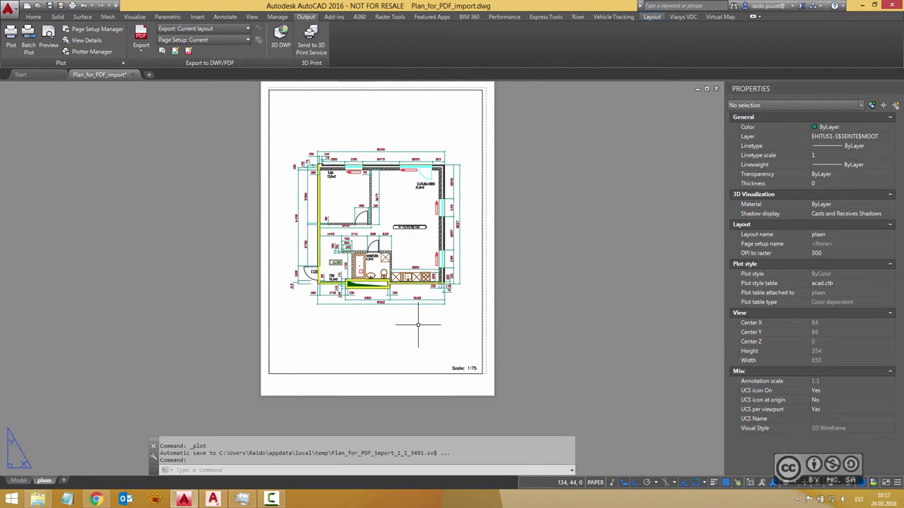
pyautogui.scroll(1, 430, 347)
pyautogui.scroll(2, 441, 356)
pyautogui.scroll(1, 427, 303)
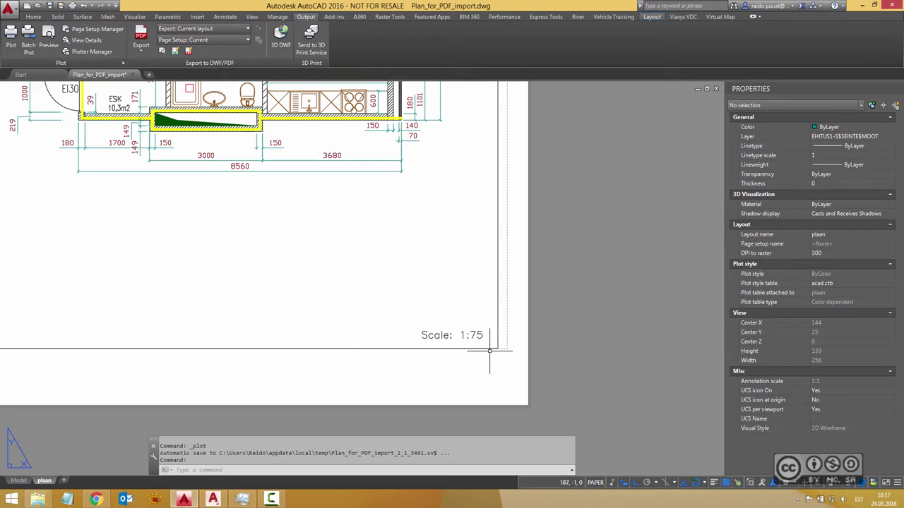
pyautogui.scroll(-2, 353, 288)
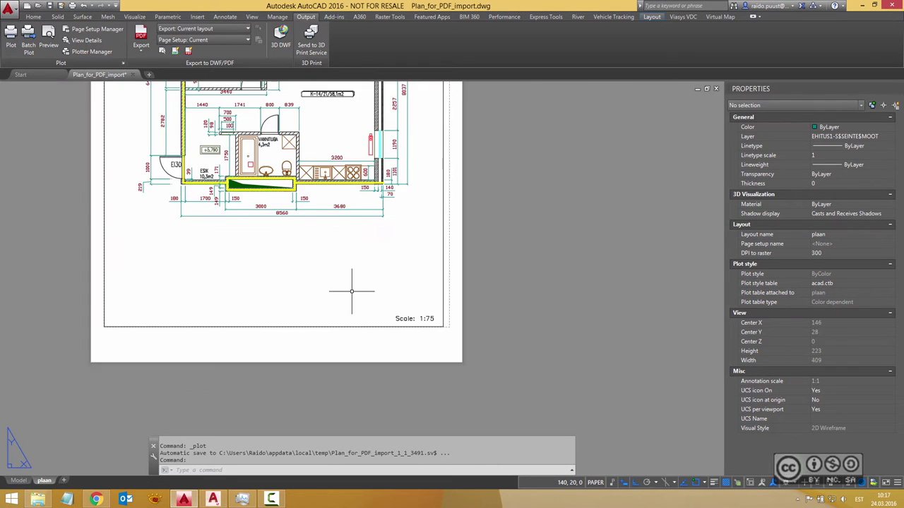
pyautogui.scroll(-2, 359, 273)
pyautogui.scroll(-2, 358, 272)
# - Confirm in UN that units are decimal millimetres, then return to AutoCAD LT 2017
pyautogui.write('U')
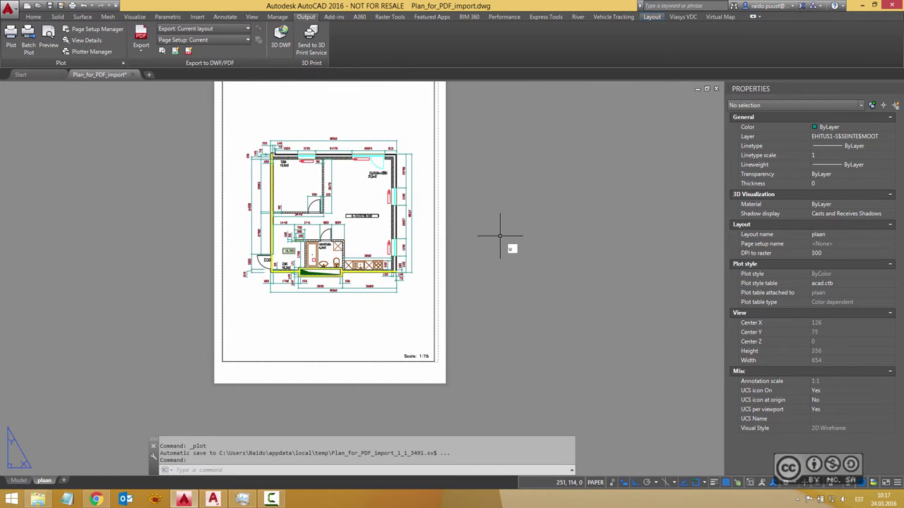
pyautogui.write('N')
pyautogui.press('Return')
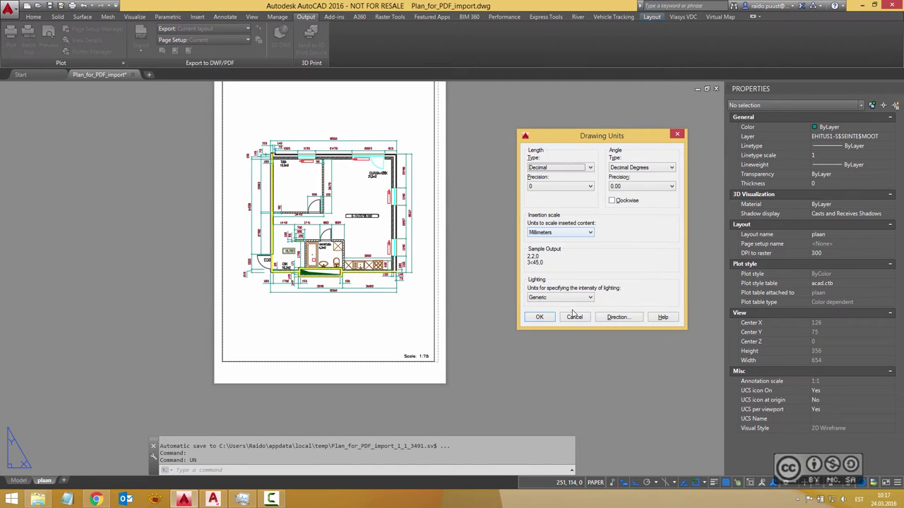
pyautogui.click(575, 317)
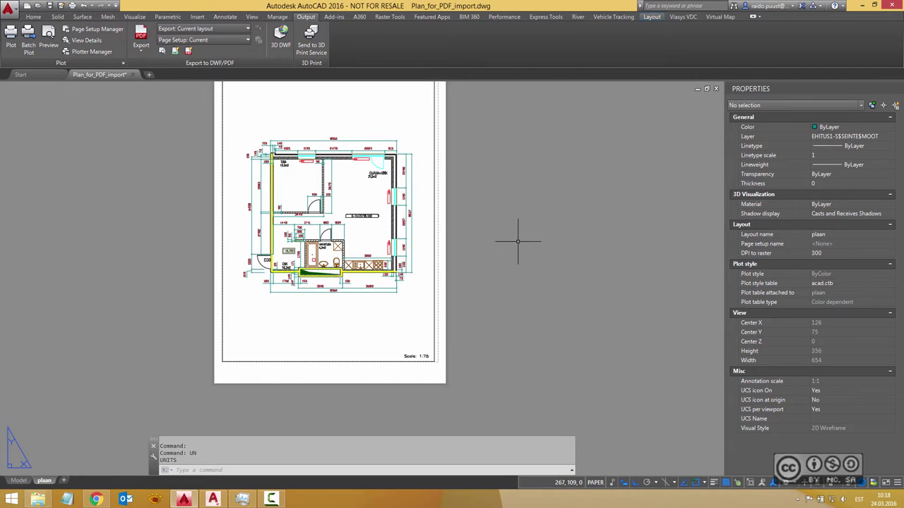
pyautogui.click(212, 499)
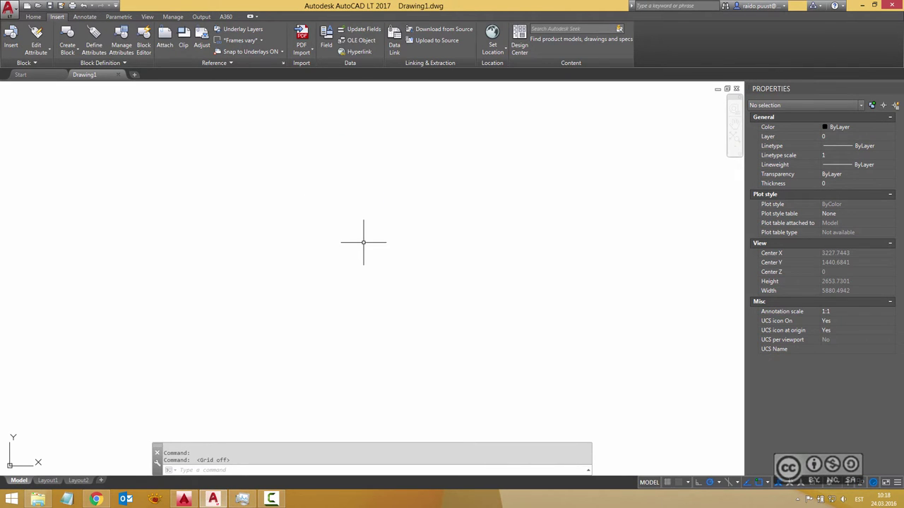
# - Start PDF Import from the Insert tab and choose to pick a PDF file from disk
pyautogui.click(301, 39)
pyautogui.press('Escape')
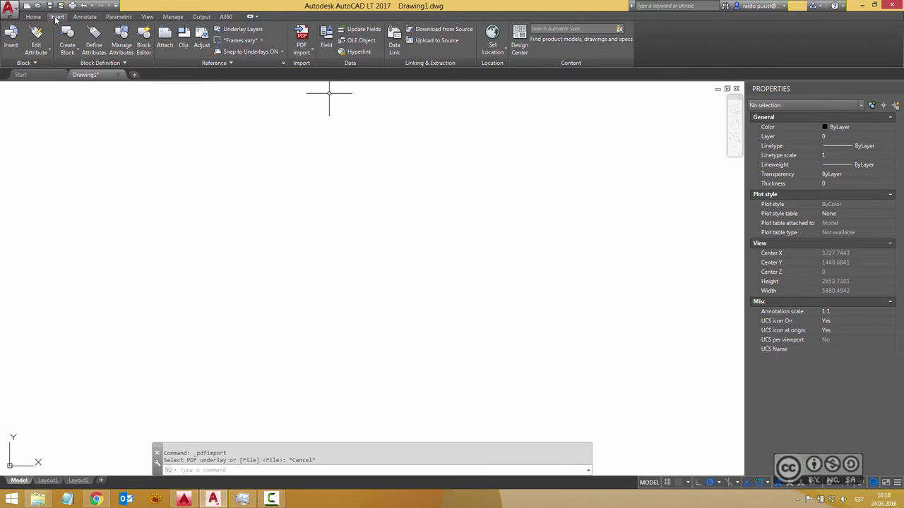
pyautogui.click(303, 36)
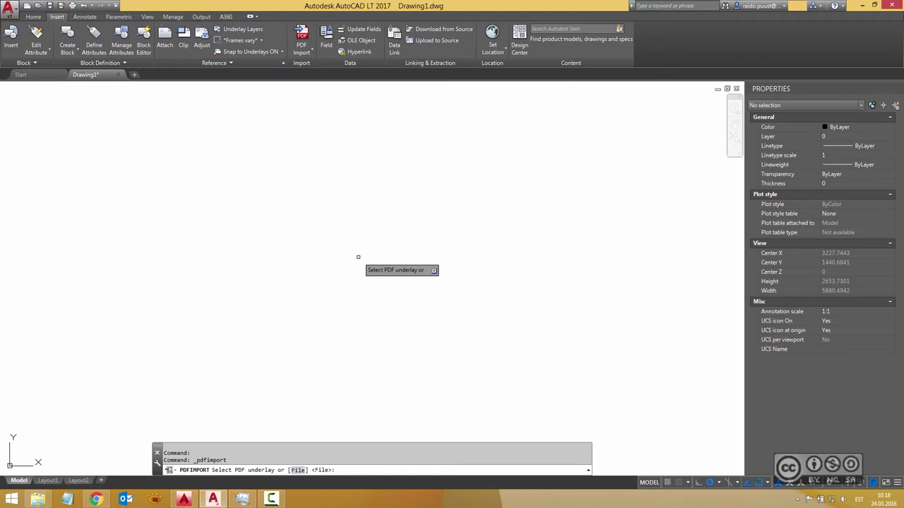
pyautogui.press('Return')
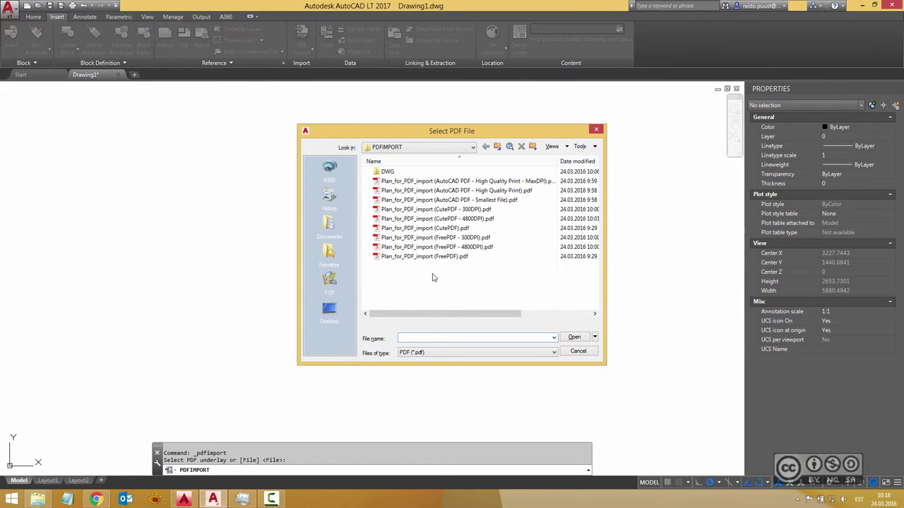
# - Open 'Plan_for_PDF_import (AutoCAD PDF - Smallest File).pdf' for import
pyautogui.click(485, 201)
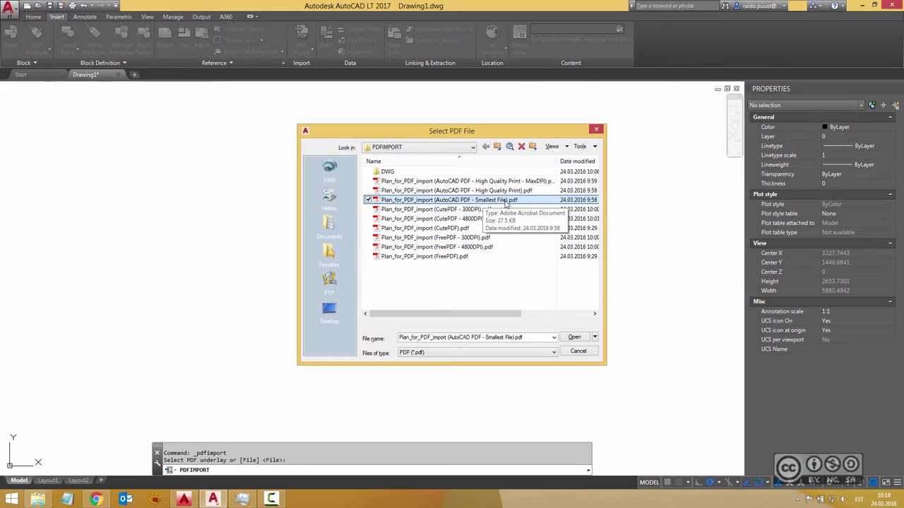
pyautogui.click(576, 338)
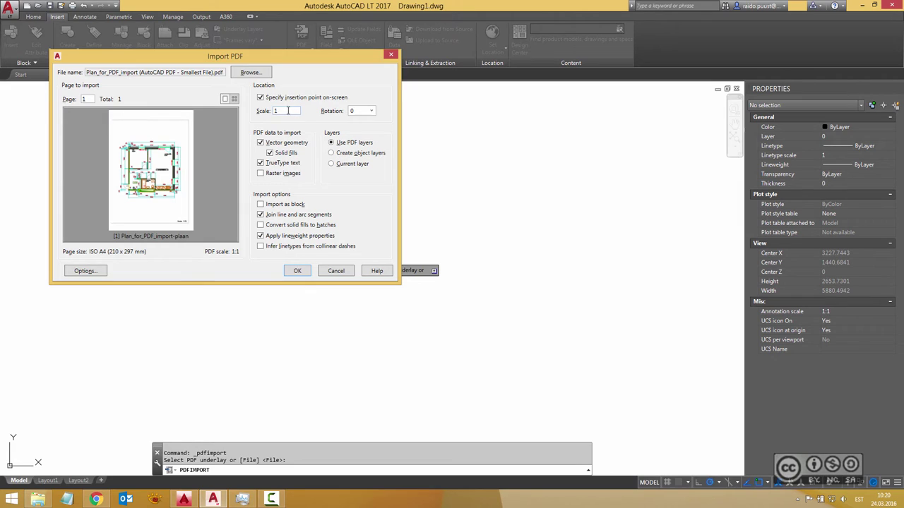
# - Import the plan PDF at scale 1 and place it at a picked insertion point
pyautogui.moveTo(288, 111); pyautogui.dragTo(264, 115)
pyautogui.click(298, 270)
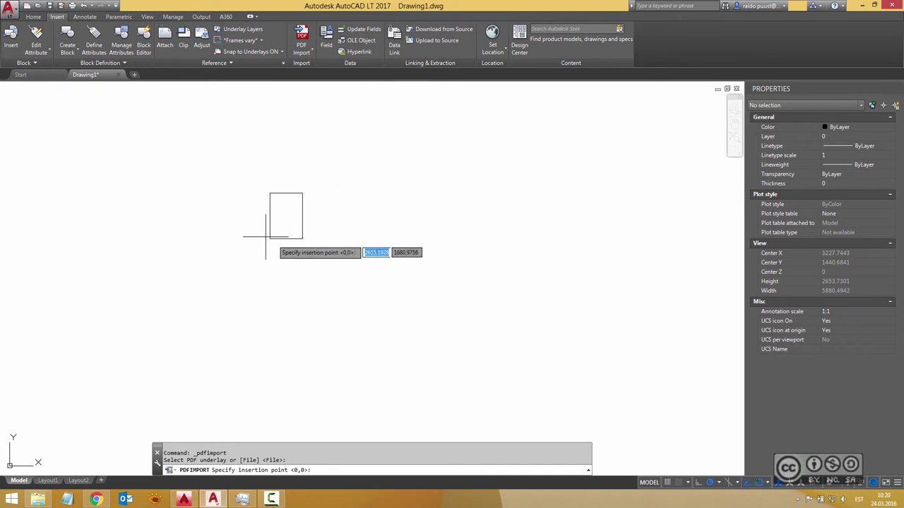
pyautogui.click(164, 250)
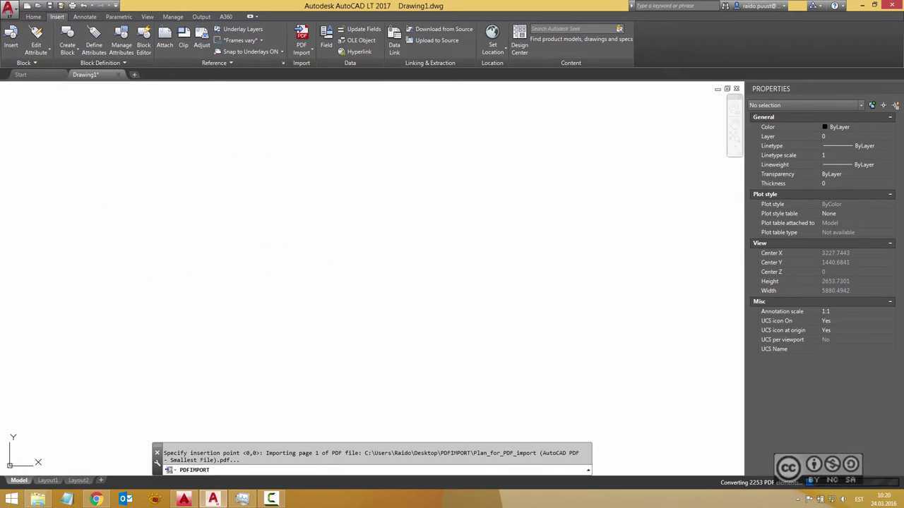
# - Zoom in to inspect the hatched TUBA wall, then view the whole sheet again
pyautogui.moveTo(280, 348); pyautogui.dragTo(281, 309, button='middle')
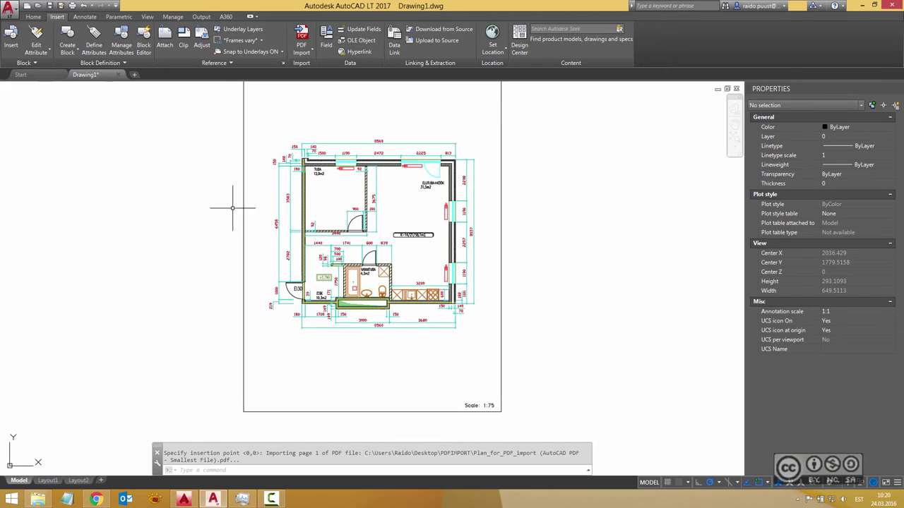
pyautogui.scroll(4, 282, 186)
pyautogui.scroll(6, 303, 176)
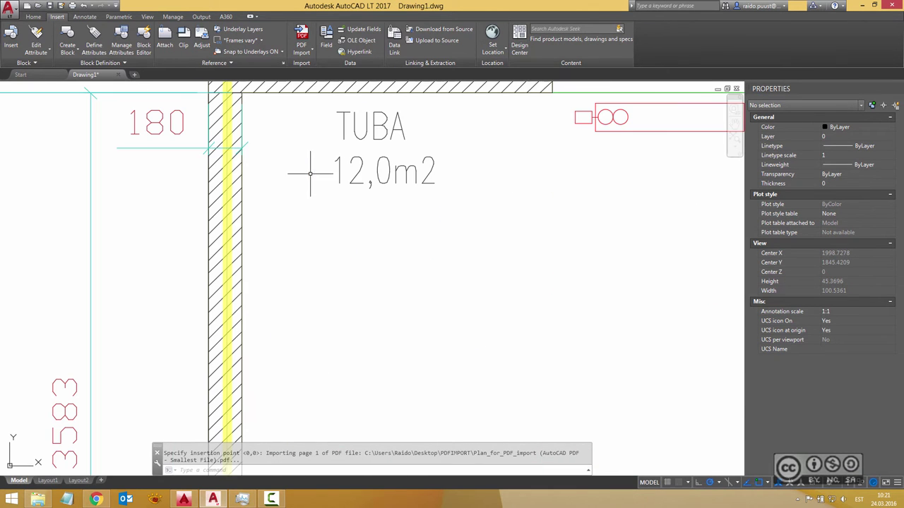
pyautogui.click(288, 90)
pyautogui.moveTo(299, 129); pyautogui.dragTo(292, 259, button='middle')
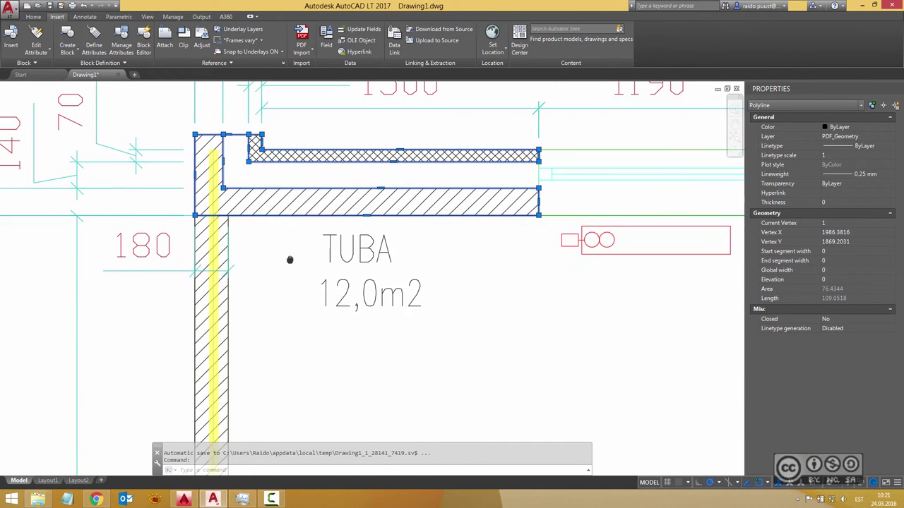
pyautogui.middleClick(327, 252)
pyautogui.middleClick(326, 252)
pyautogui.press('Escape')
pyautogui.press('Escape')
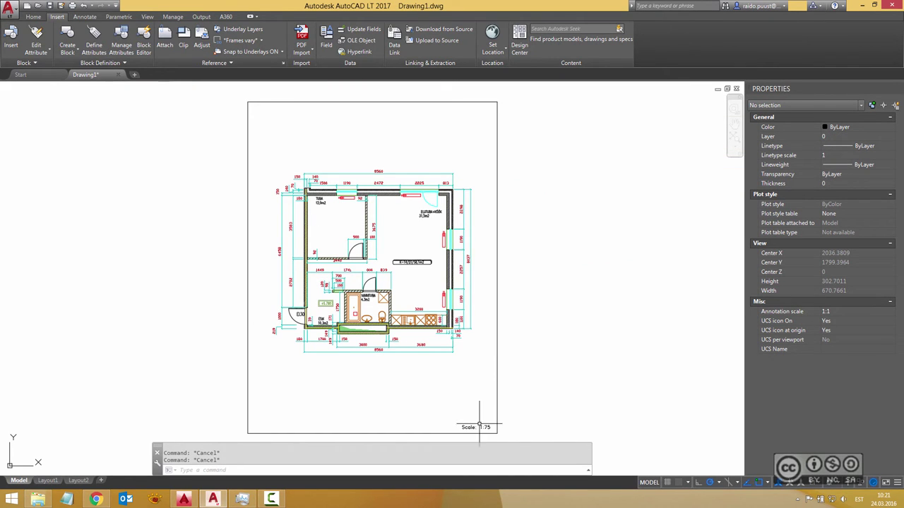
pyautogui.moveTo(425, 391); pyautogui.dragTo(416, 381, button='middle')
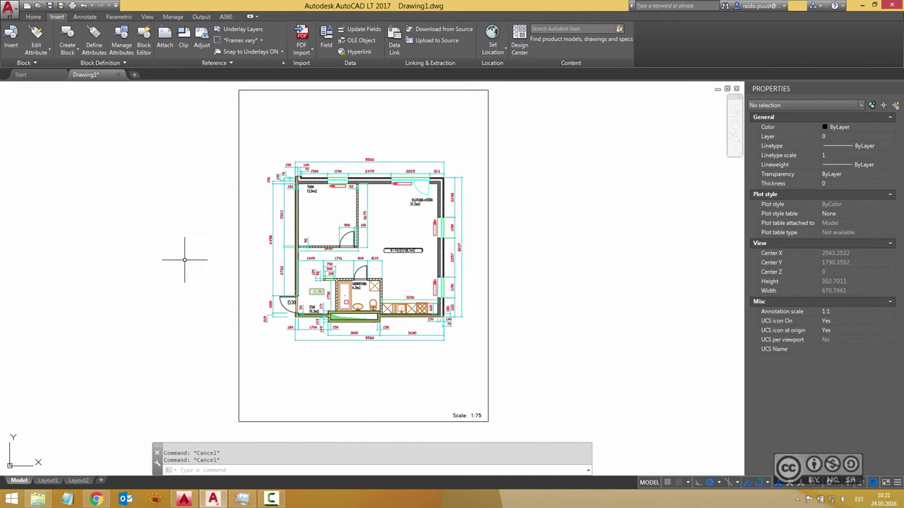
# - Scale the whole imported plan by 75 about the sheet's lower-left corner
pyautogui.write('sc')
pyautogui.press('Return')
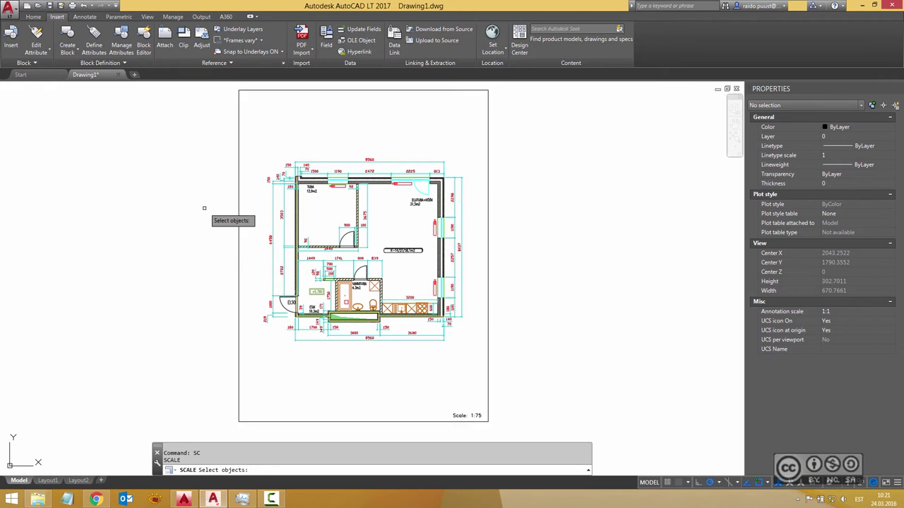
pyautogui.scroll(-2, 205, 208)
pyautogui.click(202, 111)
pyautogui.click(403, 343)
pyautogui.press('Return')
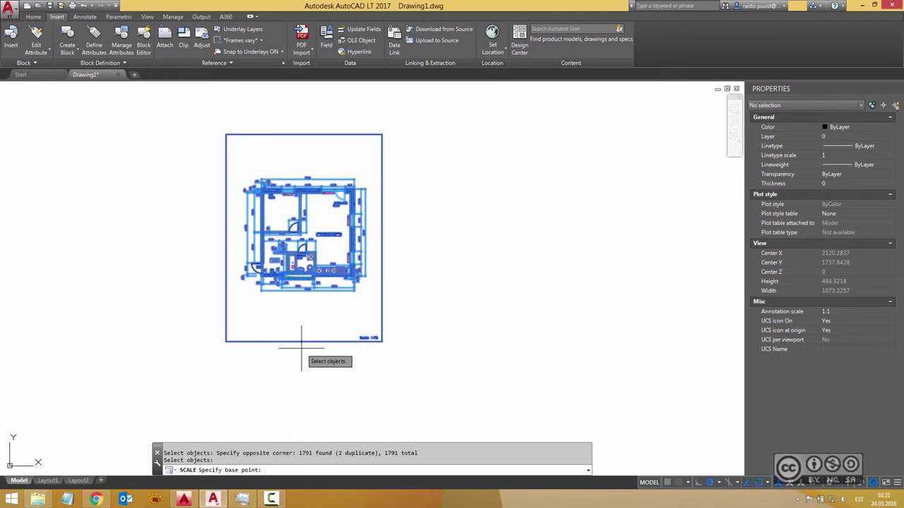
pyautogui.click(226, 341)
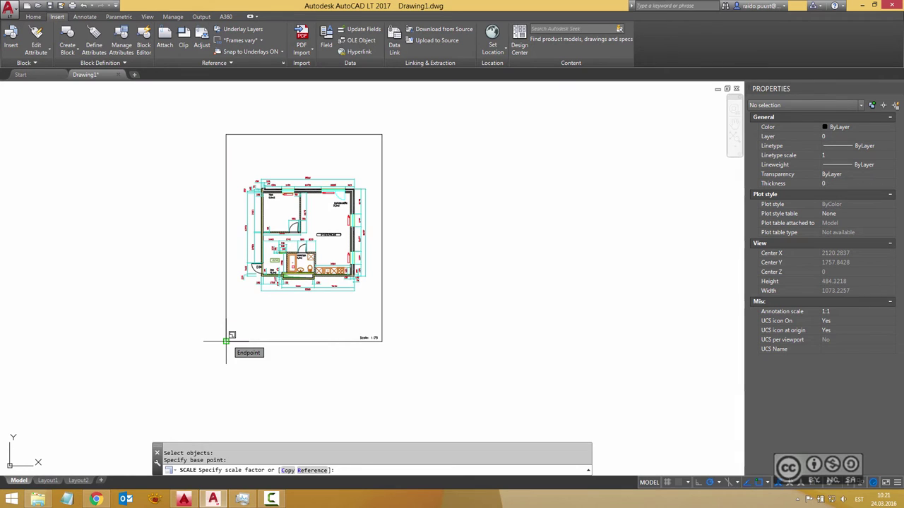
pyautogui.write('75')
pyautogui.press('Return')
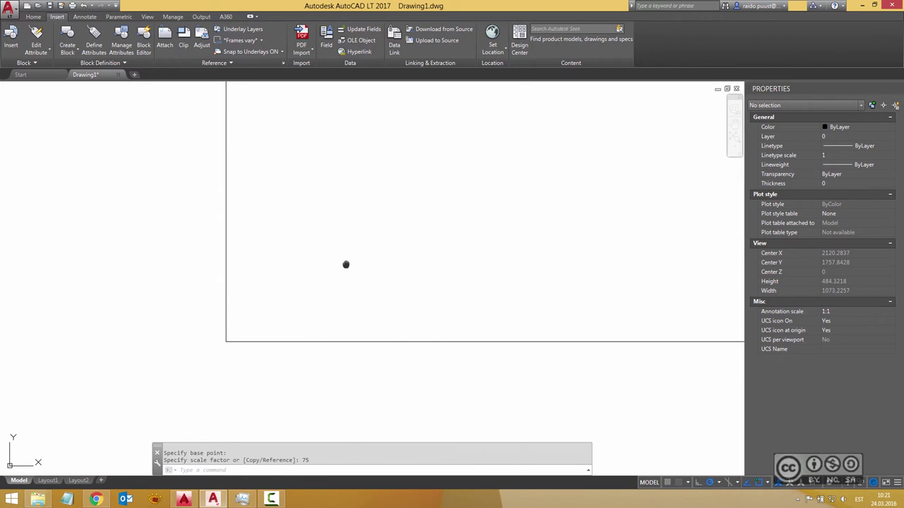
pyautogui.middleClick(346, 262)
# - Zoom onto the hatched wall near dimension 92 and DIST across it, reading 90.5060
pyautogui.scroll(1, 335, 272)
pyautogui.scroll(3, 335, 271)
pyautogui.scroll(7, 325, 289)
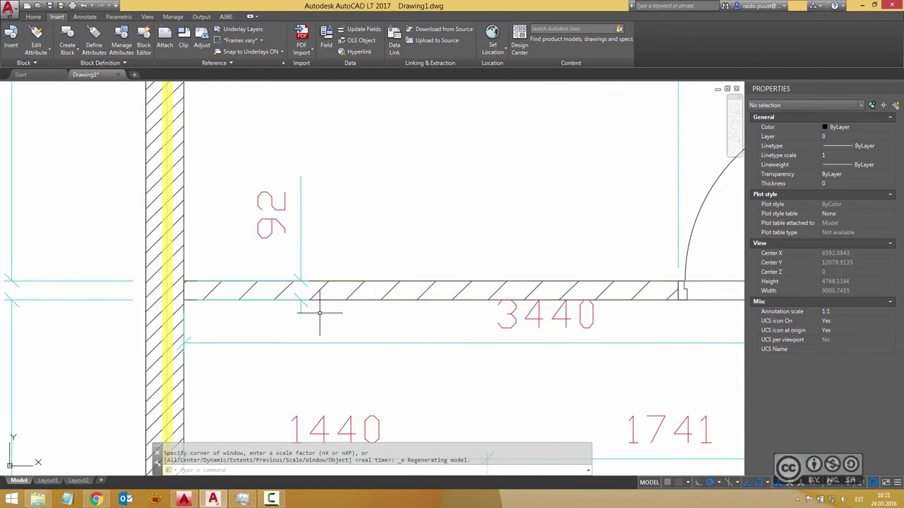
pyautogui.scroll(2, 313, 306)
pyautogui.moveTo(251, 218); pyautogui.dragTo(240, 247, button='middle')
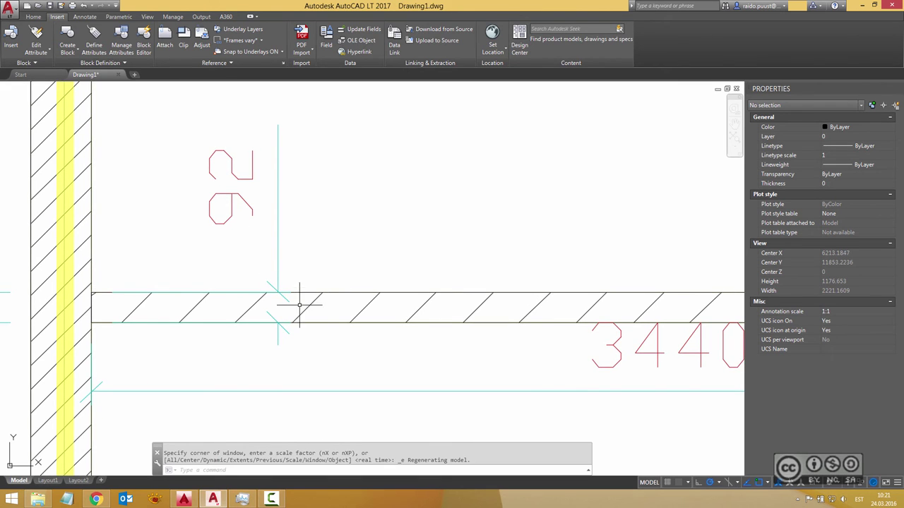
pyautogui.scroll(2, 253, 297)
pyautogui.scroll(-2, 244, 286)
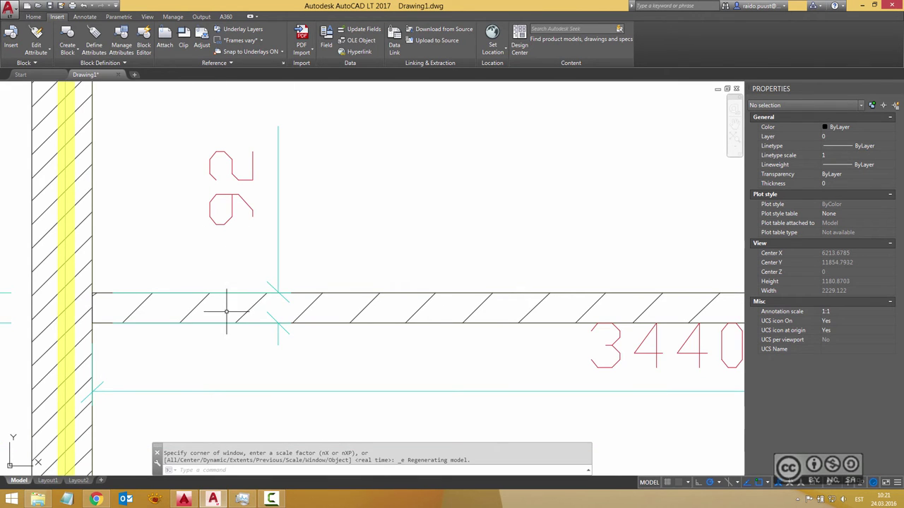
pyautogui.scroll(2, 262, 310)
pyautogui.scroll(3, 277, 304)
pyautogui.scroll(-1, 293, 294)
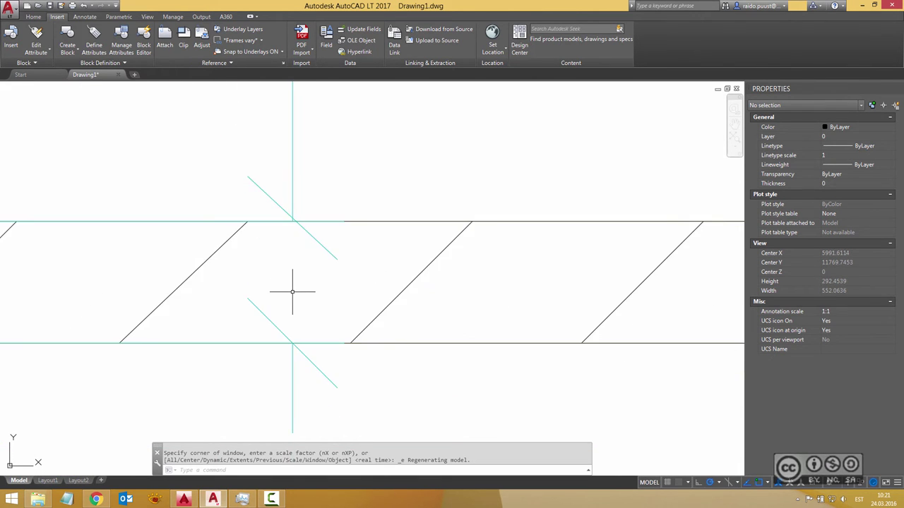
pyautogui.moveTo(300, 257); pyautogui.dragTo(301, 224, button='middle')
pyautogui.scroll(2, 311, 238)
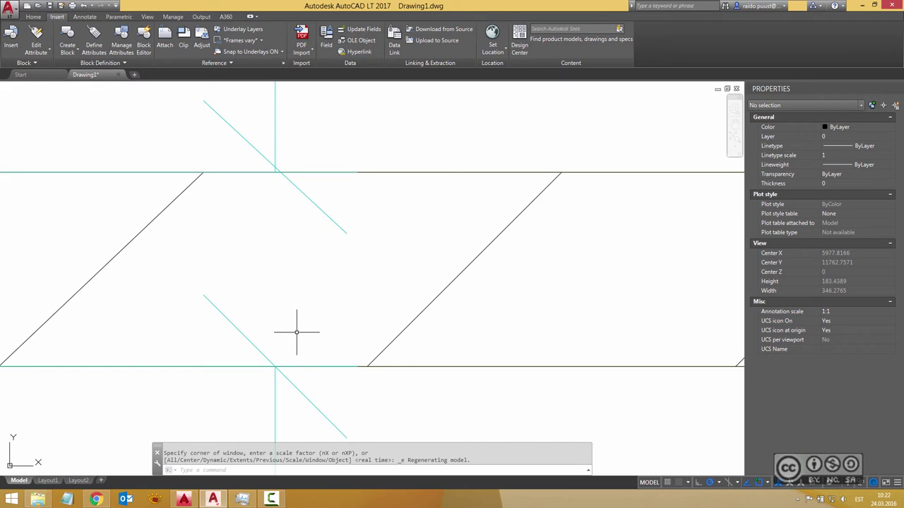
pyautogui.write('DI')
pyautogui.press('Return')
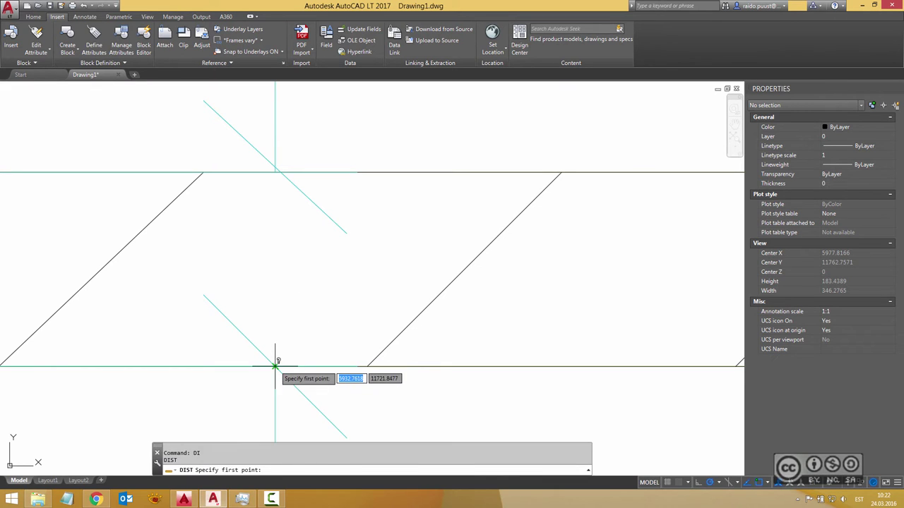
pyautogui.click(275, 365)
pyautogui.click(276, 171)
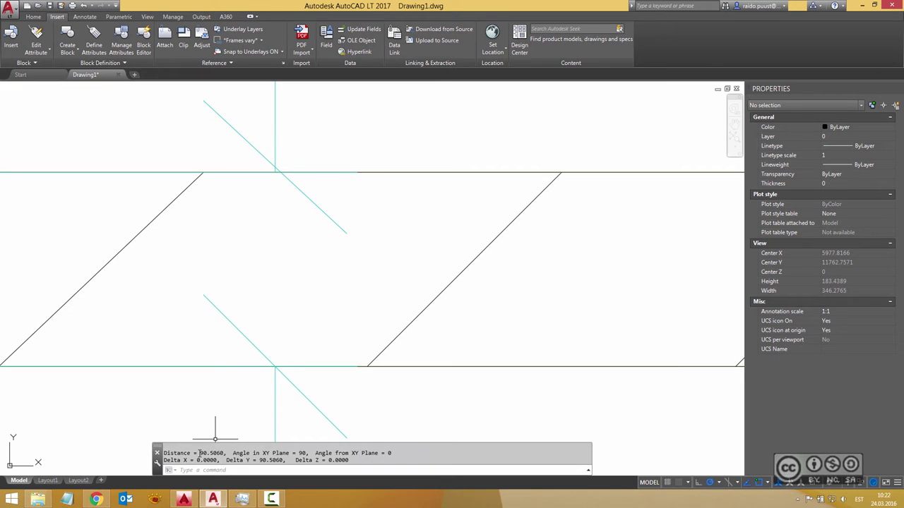
# - Zoom back out from the wall to view the whole scaled plan
pyautogui.scroll(-6, 276, 252)
pyautogui.moveTo(276, 256); pyautogui.dragTo(283, 307, button='middle')
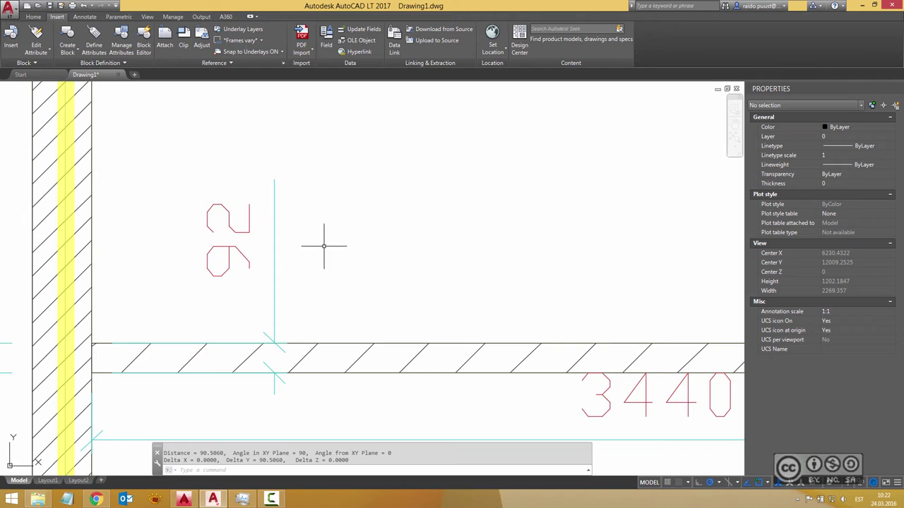
pyautogui.scroll(-1, 318, 231)
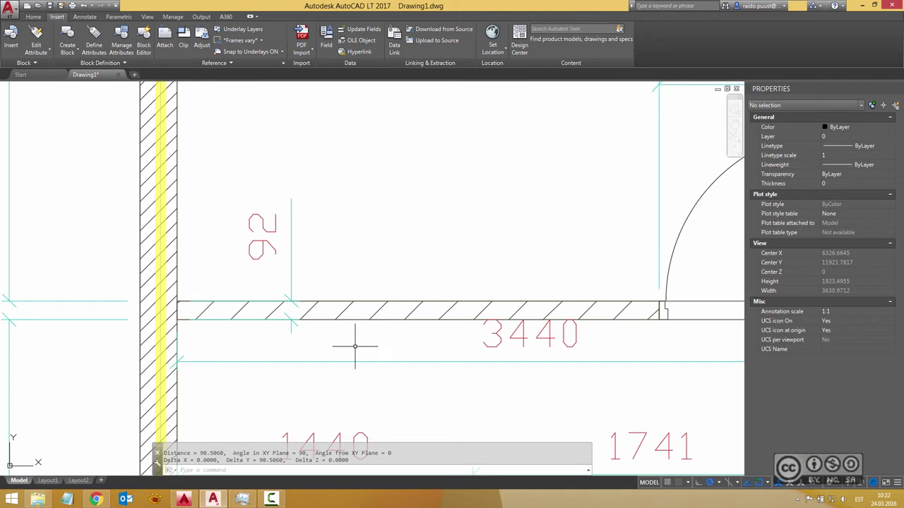
pyautogui.scroll(-3, 353, 233)
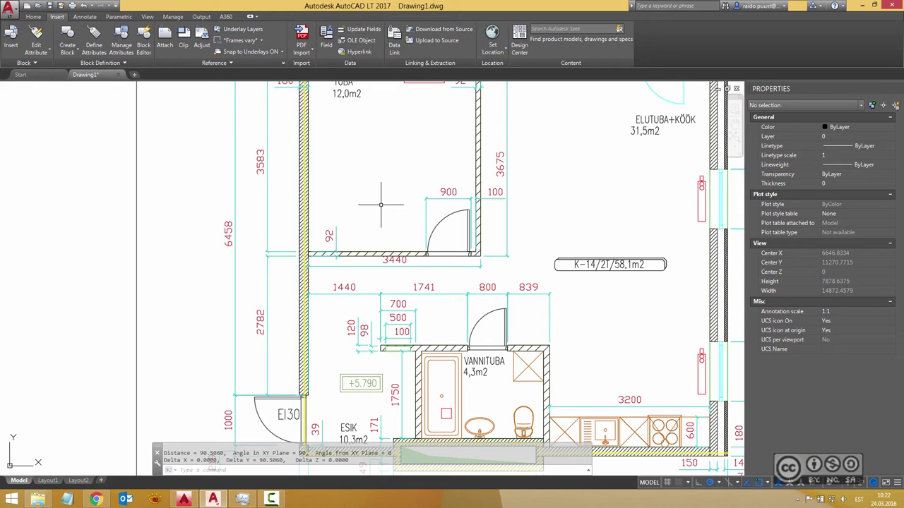
pyautogui.scroll(-3, 374, 201)
pyautogui.scroll(-3, 374, 202)
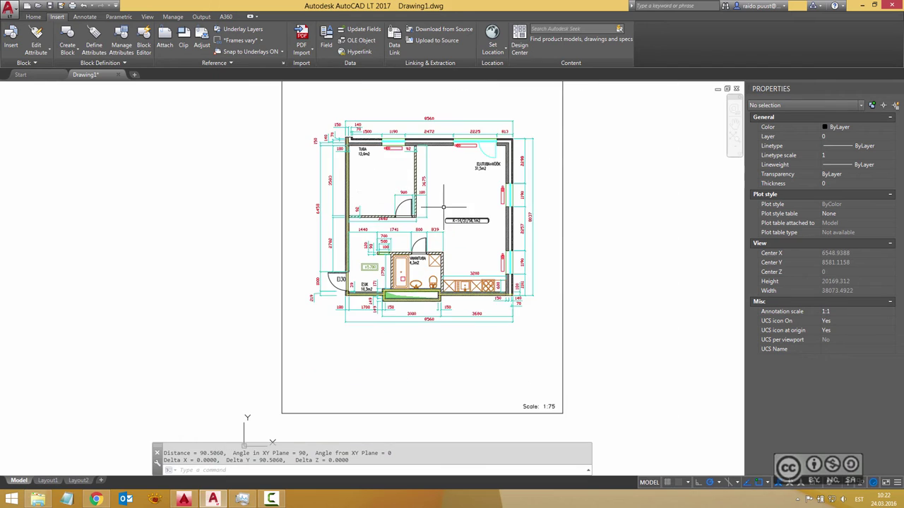
pyautogui.moveTo(437, 240); pyautogui.dragTo(315, 240, button='middle')
pyautogui.scroll(-1, 315, 237)
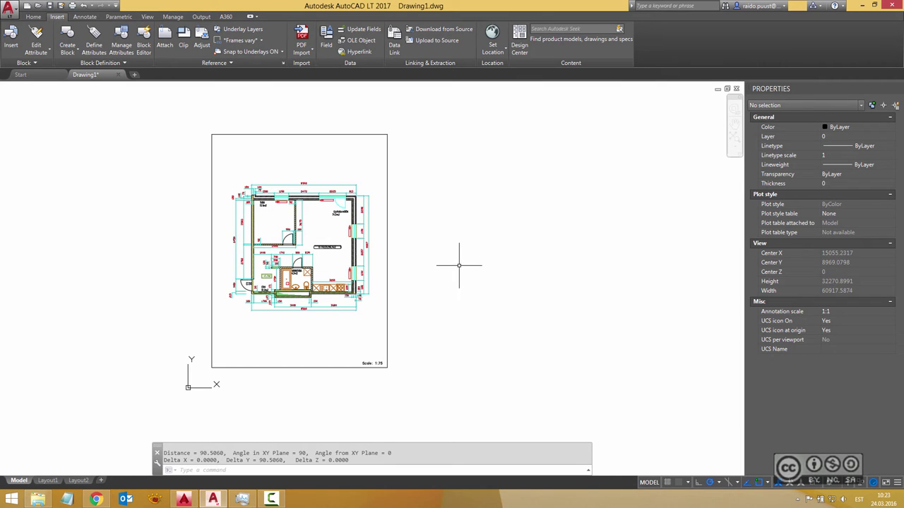
# - Import the High Quality Print plan PDF at scale 75, placed to the right of the first plan
pyautogui.click(302, 53)
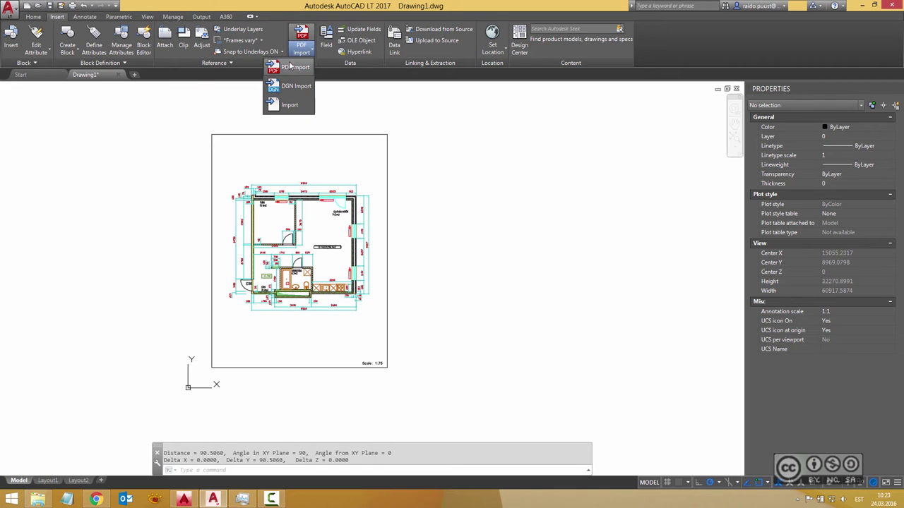
pyautogui.click(293, 68)
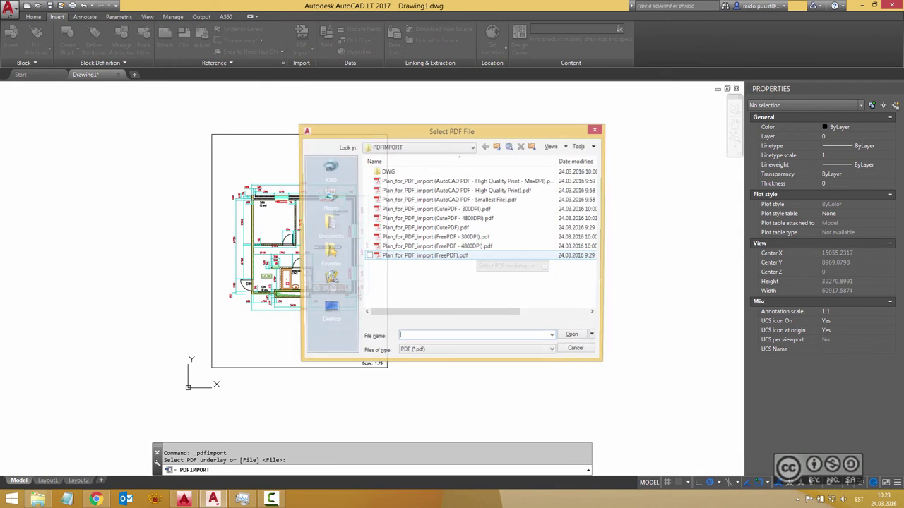
pyautogui.click(468, 191)
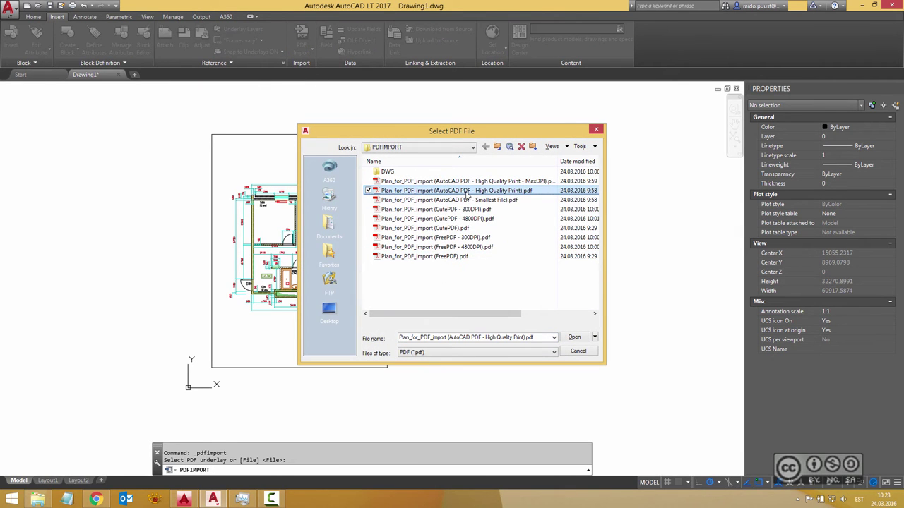
pyautogui.click(574, 337)
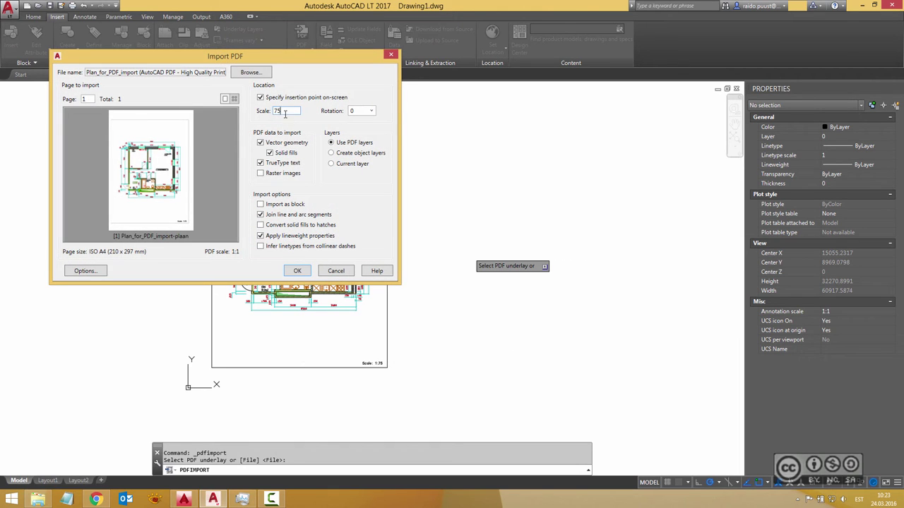
pyautogui.click(297, 273)
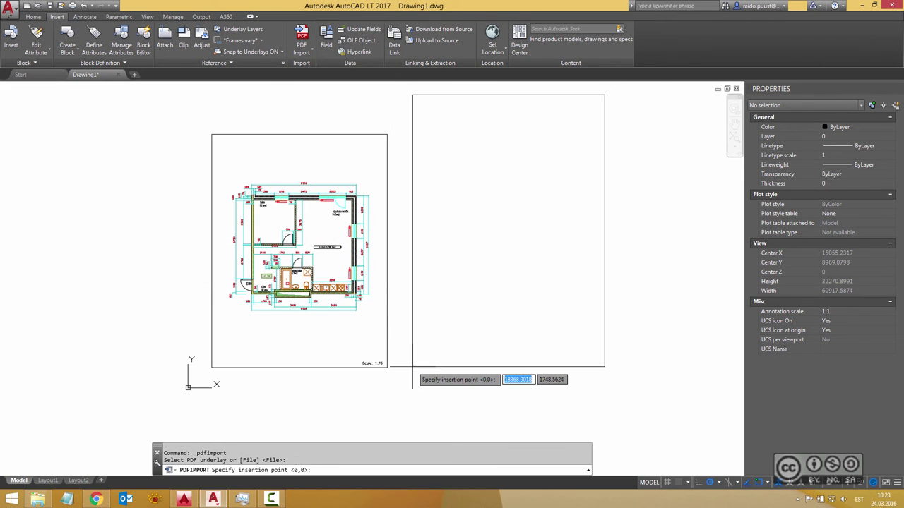
pyautogui.click(412, 367)
pyautogui.scroll(2, 550, 181)
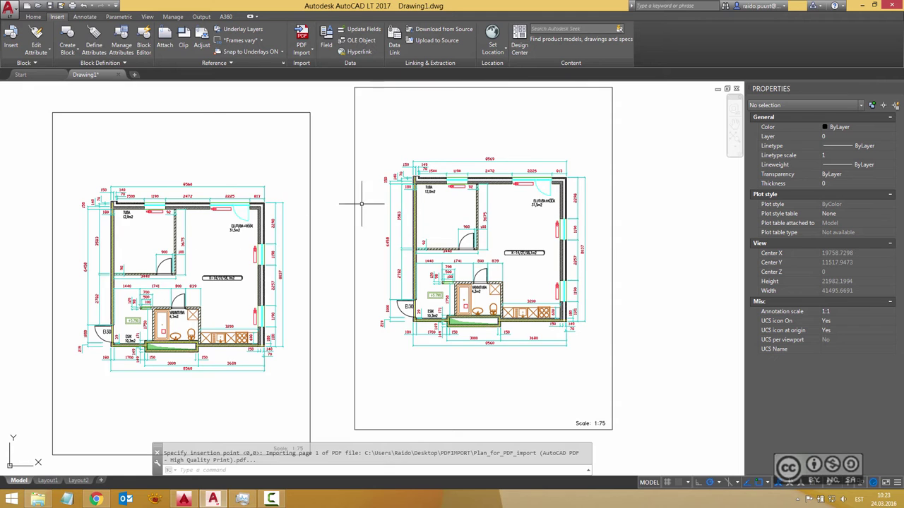
pyautogui.scroll(1, 445, 208)
# - Measure the hatched wall thickness with DIST (DI), reading 92.0782
pyautogui.scroll(4, 375, 245)
pyautogui.scroll(3, 375, 245)
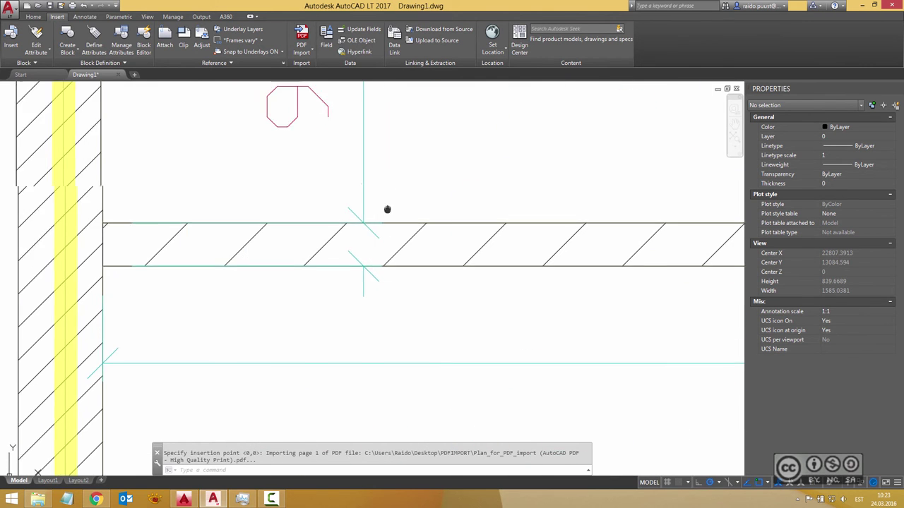
pyautogui.scroll(3, 330, 340)
pyautogui.moveTo(329, 340); pyautogui.dragTo(321, 278, button='middle')
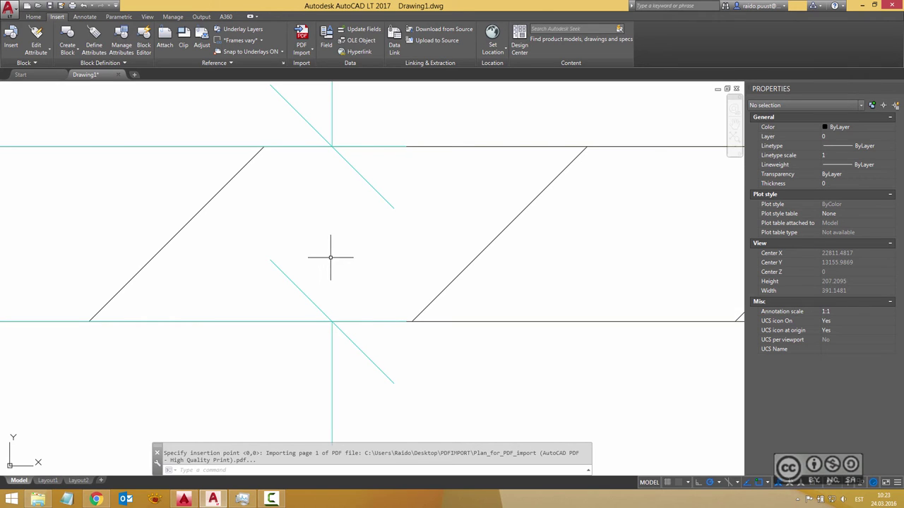
pyautogui.write('di')
pyautogui.press('Return')
pyautogui.click(331, 321)
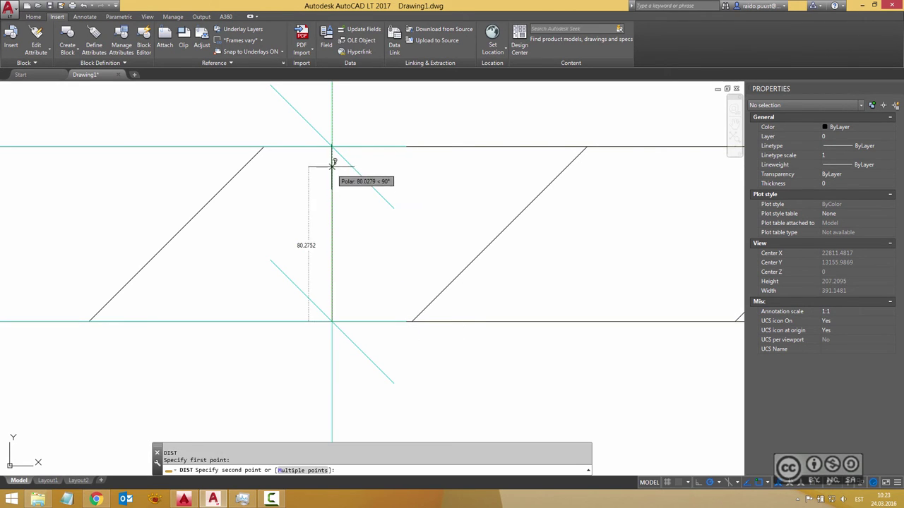
pyautogui.click(332, 146)
# - Zoom and pan back out to view the imported floor plans
pyautogui.scroll(-4, 324, 214)
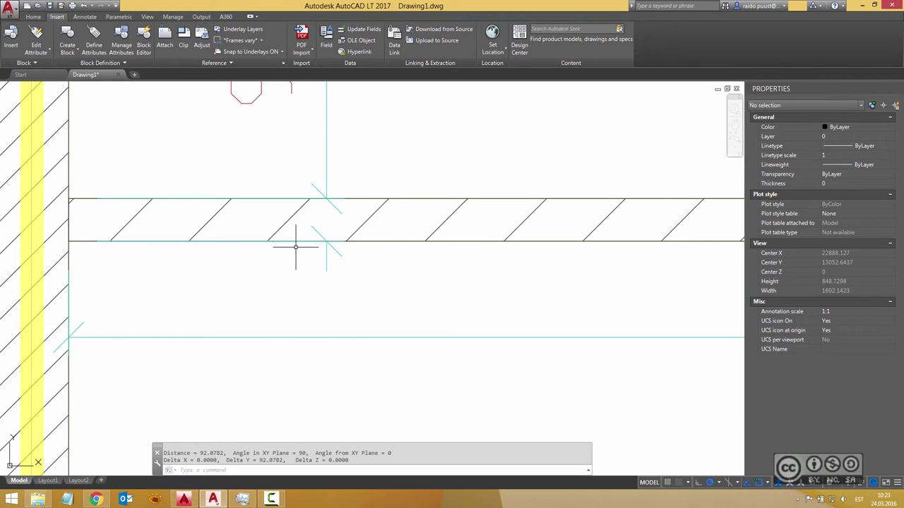
pyautogui.scroll(-2, 310, 254)
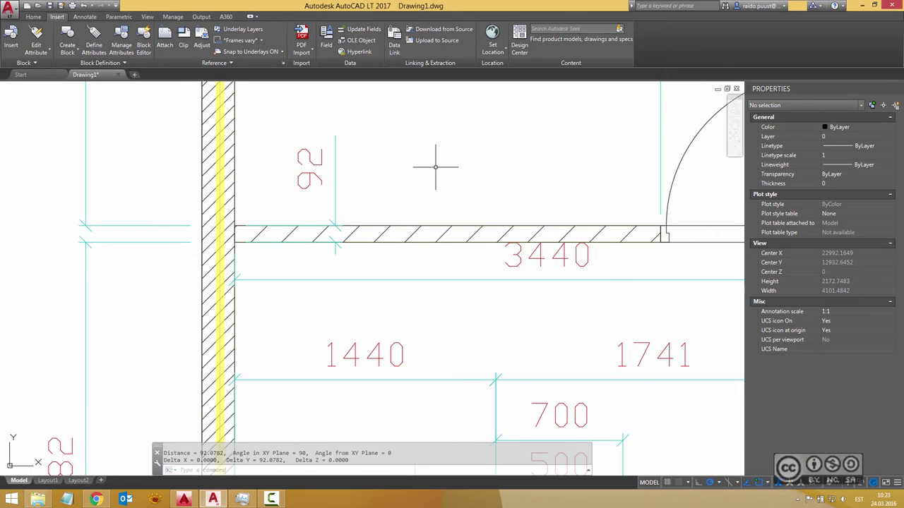
pyautogui.scroll(-6, 433, 167)
pyautogui.moveTo(430, 167); pyautogui.dragTo(334, 198, button='middle')
pyautogui.scroll(-5, 335, 198)
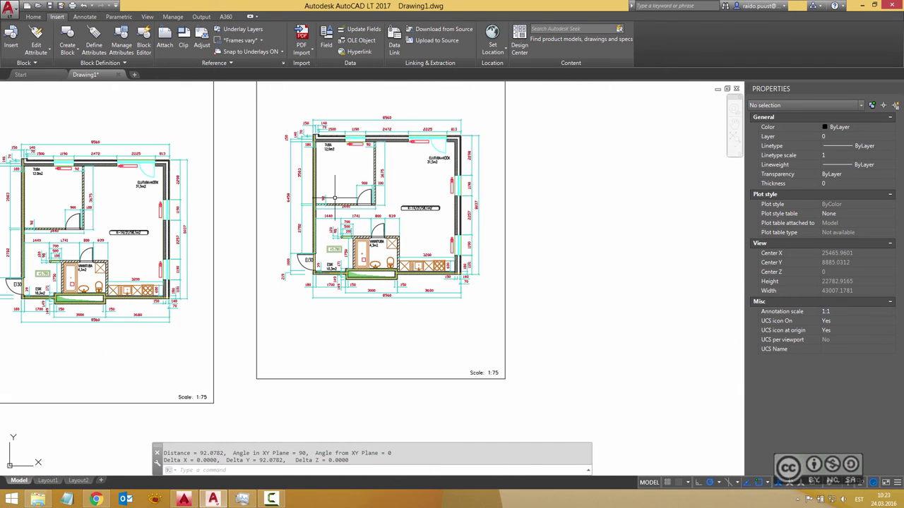
pyautogui.scroll(-1, 404, 187)
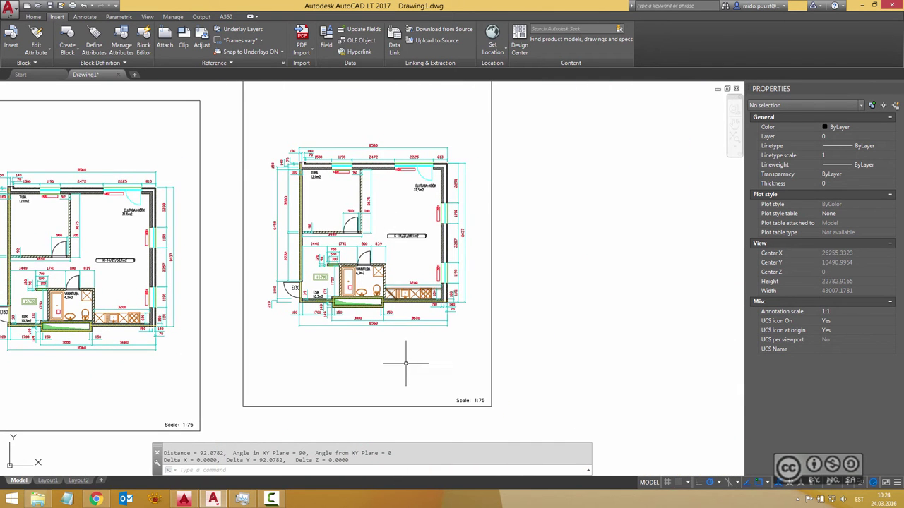
pyautogui.moveTo(429, 183); pyautogui.dragTo(325, 223, button='middle')
pyautogui.scroll(-2, 329, 223)
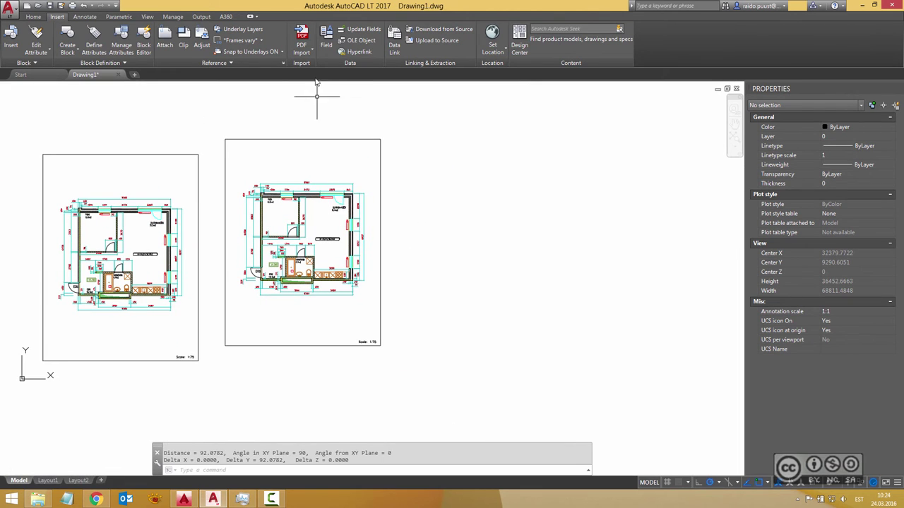
# - Import the High Quality Print - MaxDPI plan PDF at scale 75, right of the second plan
pyautogui.click(301, 41)
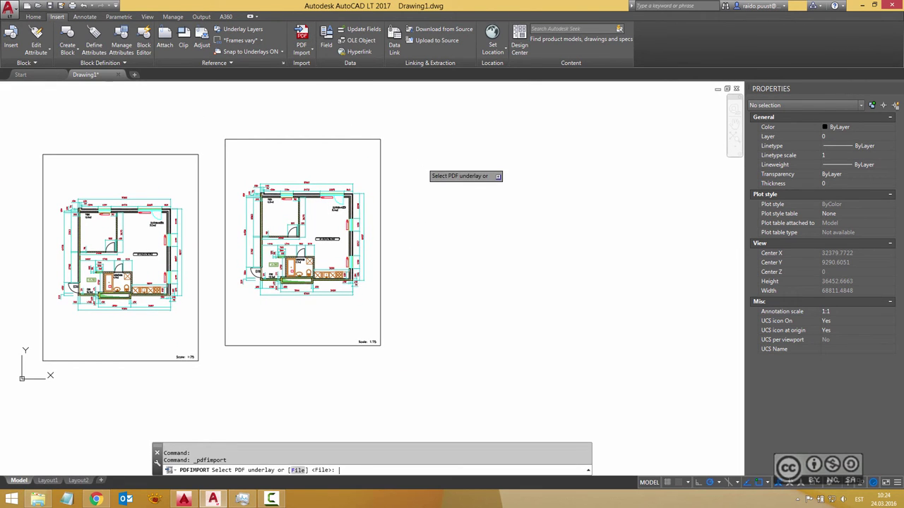
pyautogui.press('Return')
pyautogui.click(526, 183)
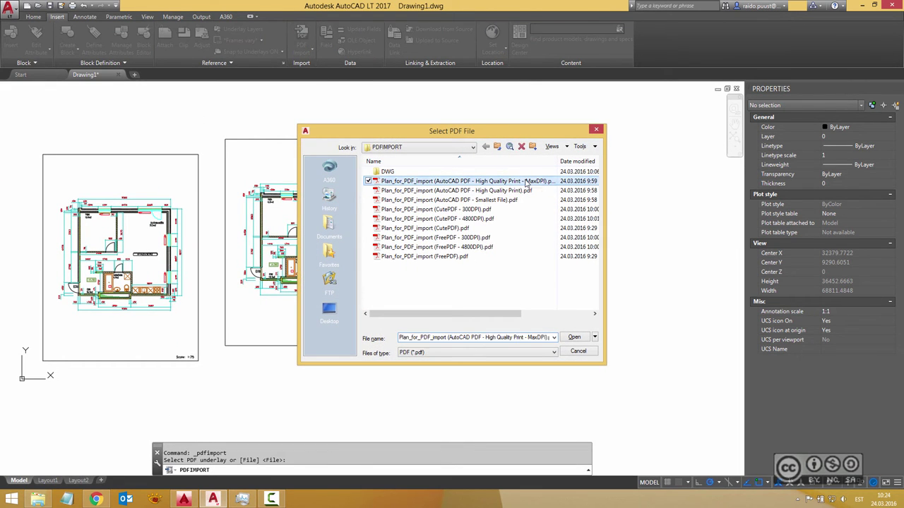
pyautogui.click(574, 337)
pyautogui.write('75')
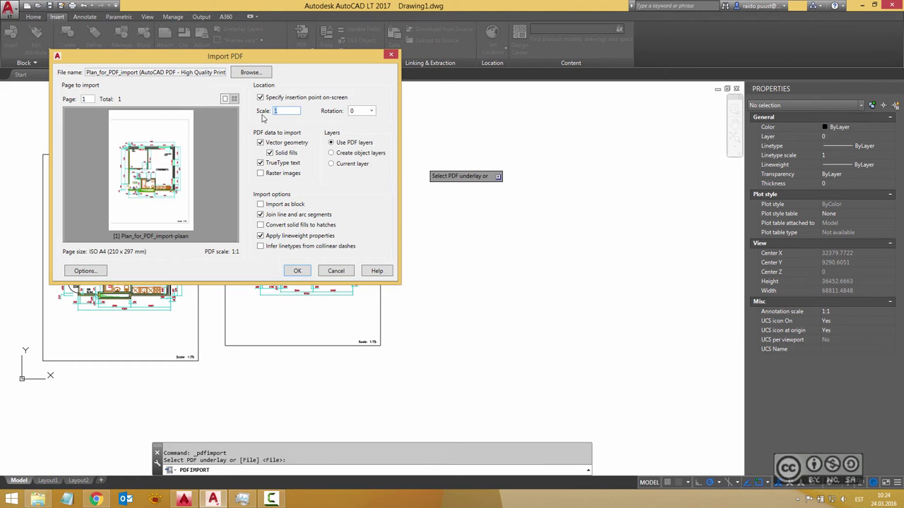
pyautogui.click(298, 273)
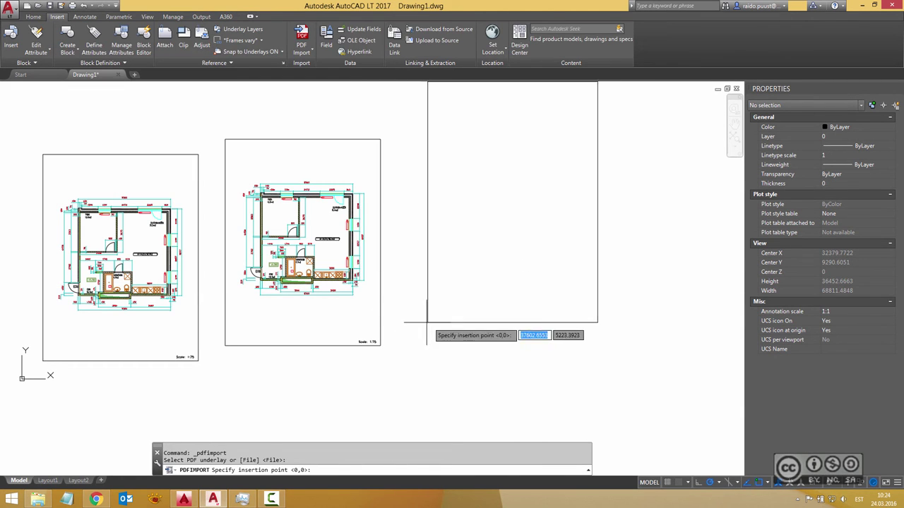
pyautogui.click(404, 359)
pyautogui.scroll(5, 306, 279)
# - Measure the same wall with DIST in the MaxDPI plan, reading 92.0756
pyautogui.scroll(5, 374, 178)
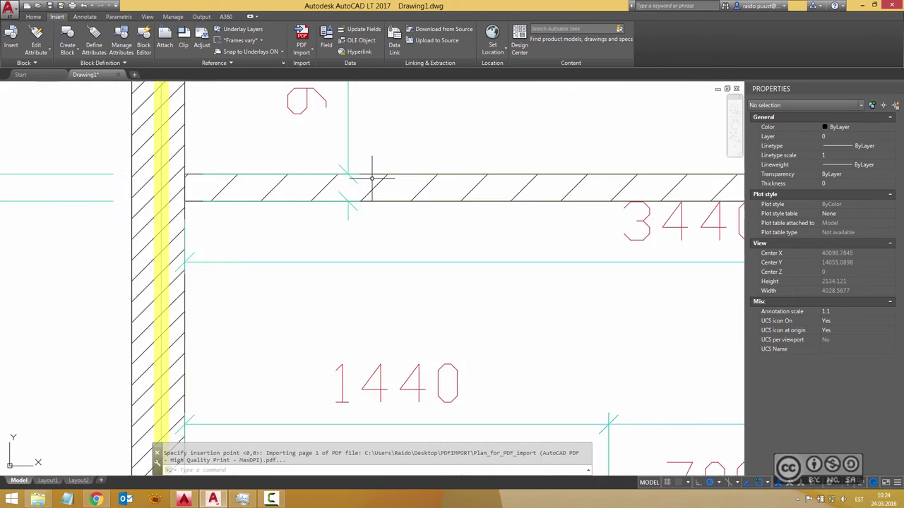
pyautogui.scroll(5, 327, 186)
pyautogui.scroll(4, 313, 248)
pyautogui.press('Return')
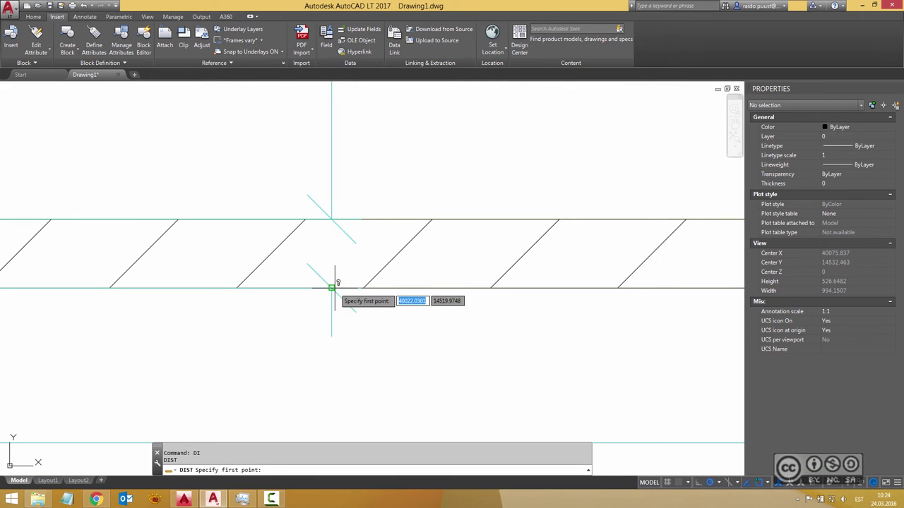
pyautogui.click(332, 287)
pyautogui.click(332, 220)
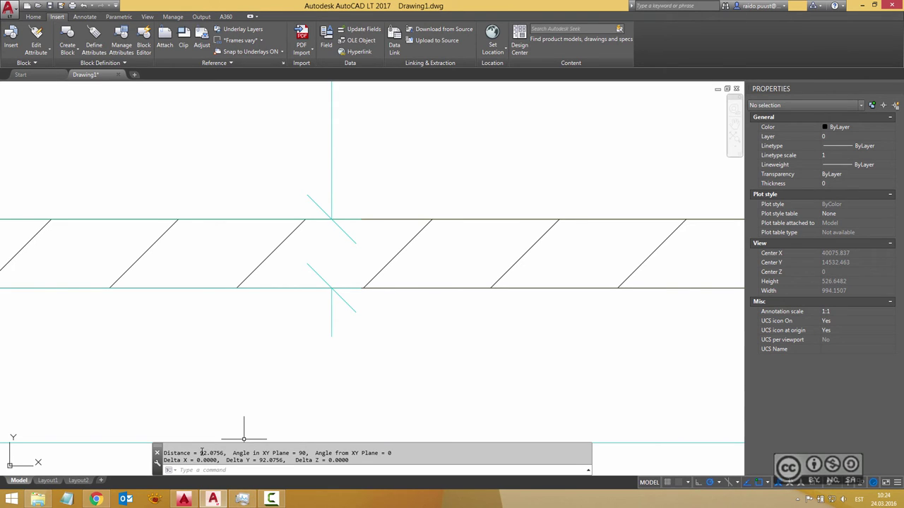
pyautogui.moveTo(201, 453); pyautogui.dragTo(224, 453)
# - Zoom and pan out so all three imported plan sheets are visible
pyautogui.click(393, 196)
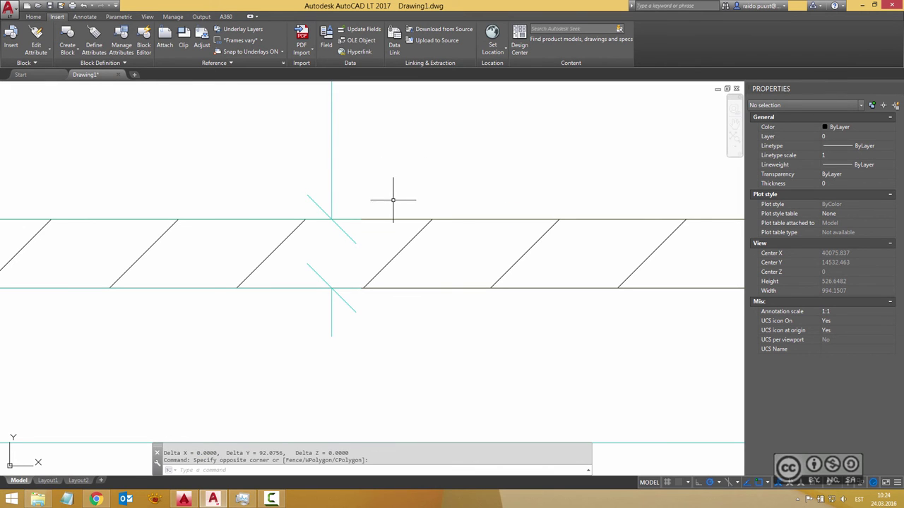
pyautogui.scroll(-7, 389, 200)
pyautogui.scroll(-8, 385, 205)
pyautogui.moveTo(376, 211); pyautogui.dragTo(441, 219, button='middle')
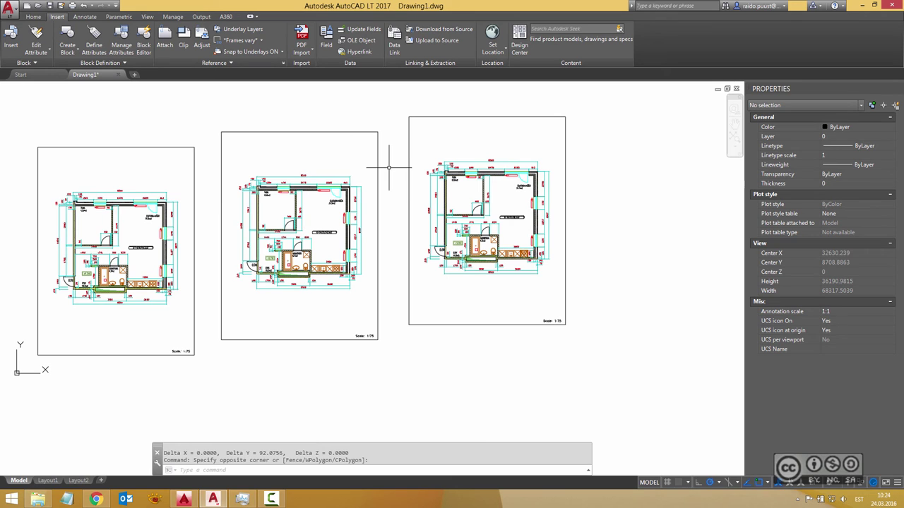
pyautogui.click(301, 38)
pyautogui.press('Return')
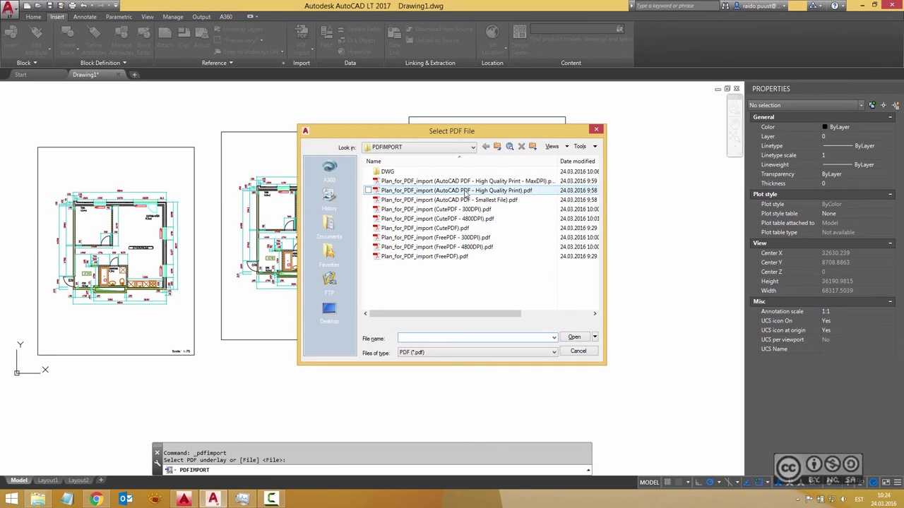
pyautogui.moveTo(496, 315); pyautogui.dragTo(582, 316)
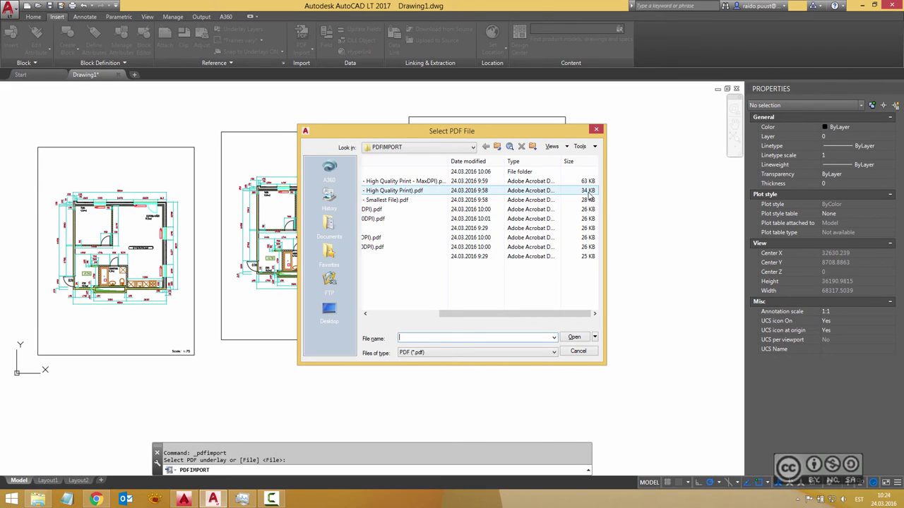
pyautogui.press('Escape')
pyautogui.press('Escape')
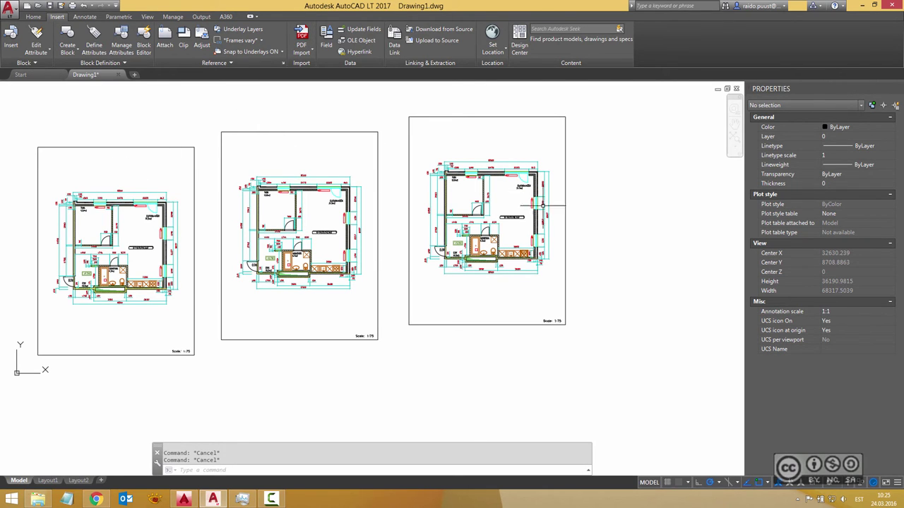
pyautogui.click(33, 16)
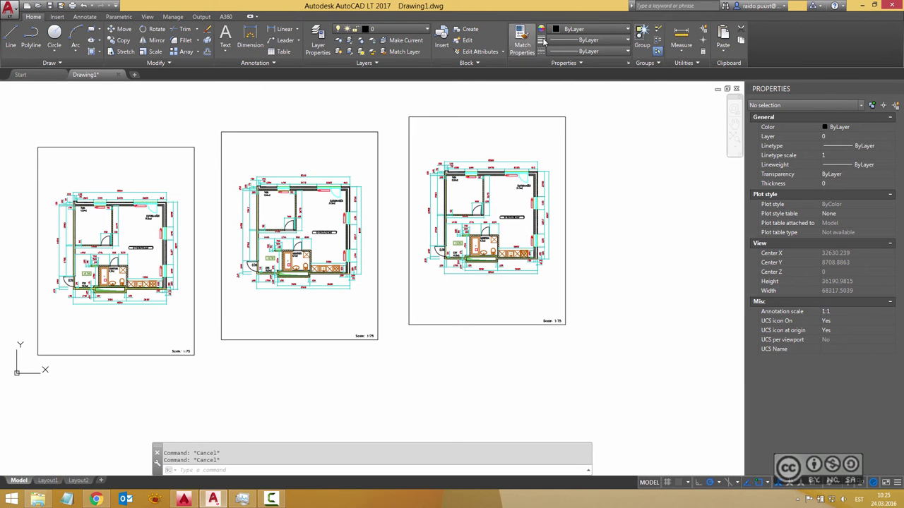
pyautogui.click(417, 29)
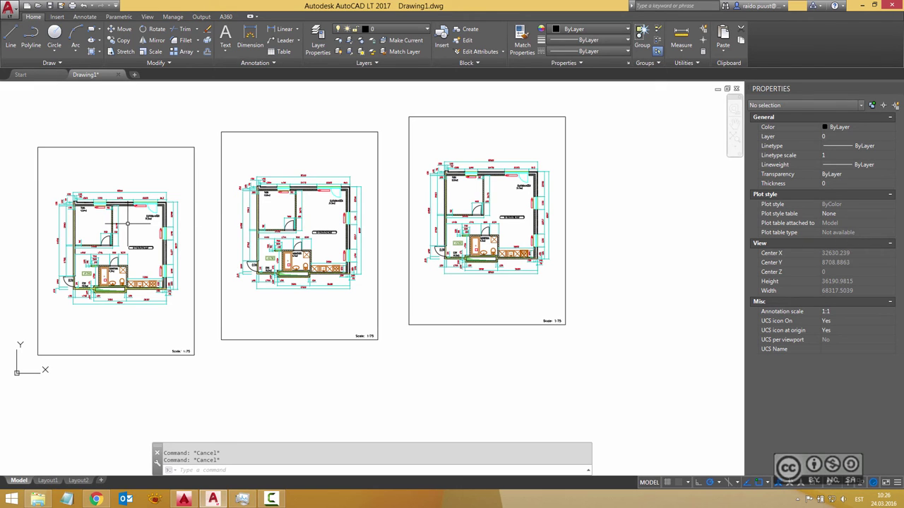
pyautogui.click(58, 17)
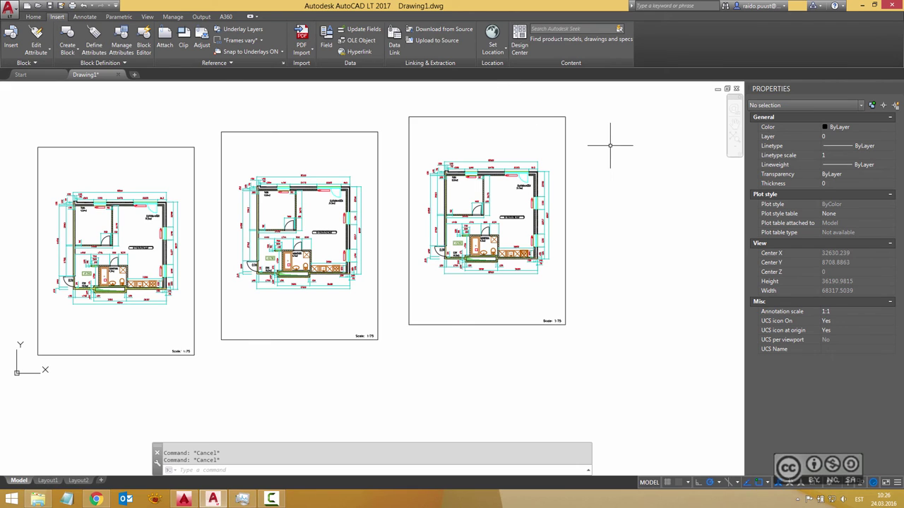
# - Select Plan_for_PDF_import (CutePDF - 4800DPI).pdf for PDF import and open its import settings
pyautogui.moveTo(607, 147); pyautogui.dragTo(300, 183, button='middle')
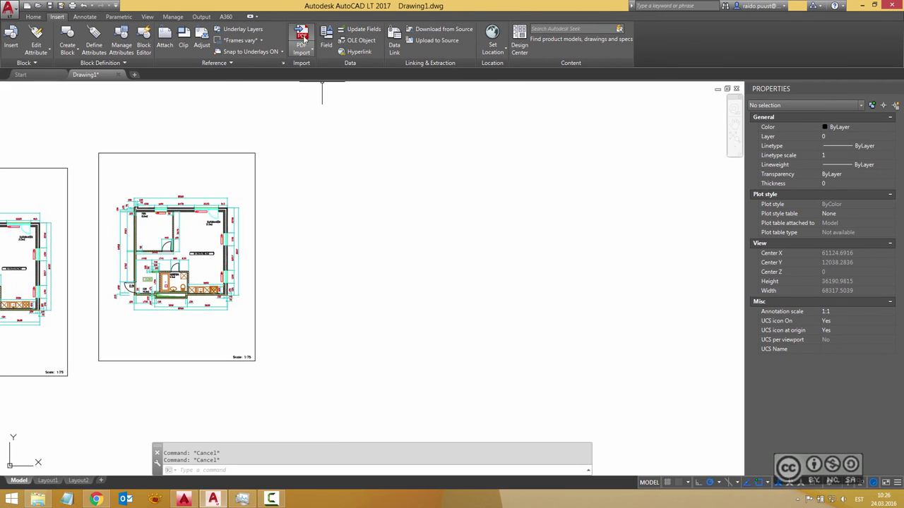
pyautogui.click(301, 36)
pyautogui.press('Return')
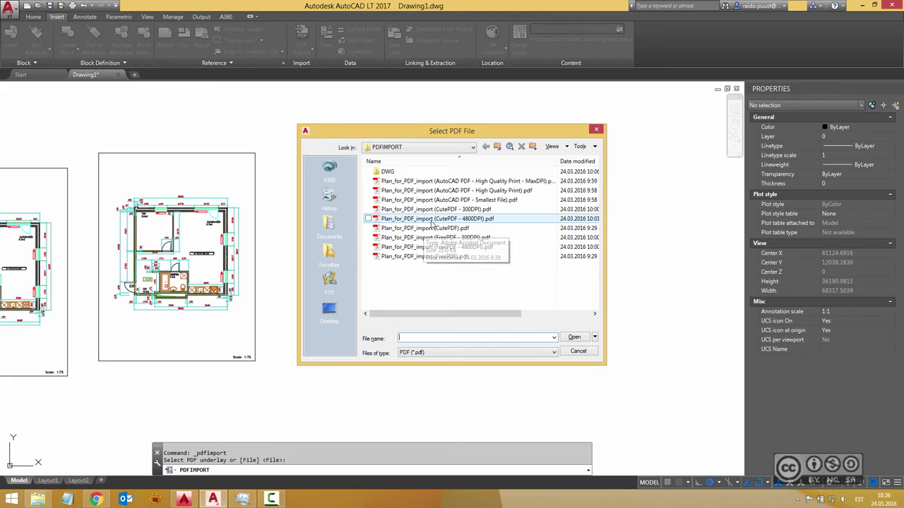
pyautogui.click(452, 219)
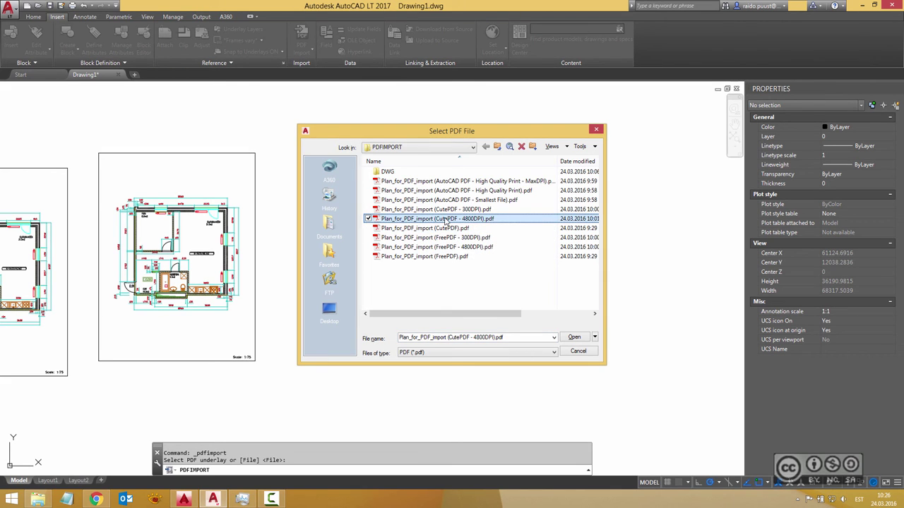
pyautogui.click(575, 337)
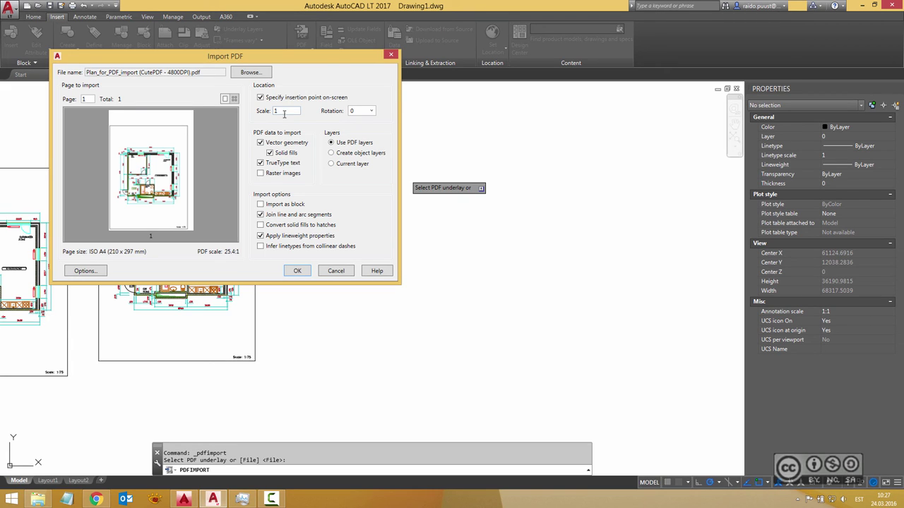
# - Enter scale 75, then calculate 75 × 25.4 = 1905 in Windows Calculator
pyautogui.moveTo(284, 113); pyautogui.dragTo(265, 117)
pyautogui.write('75')
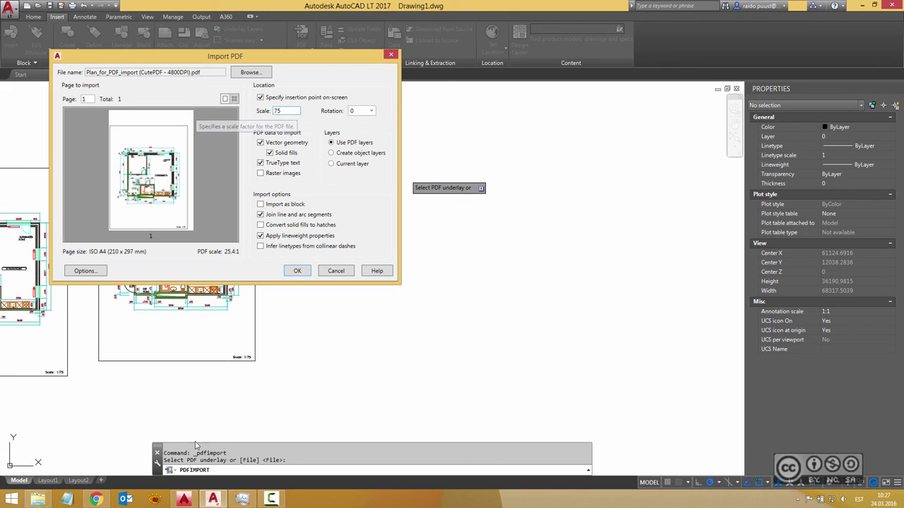
pyautogui.press('super+s')
pyautogui.write('ca')
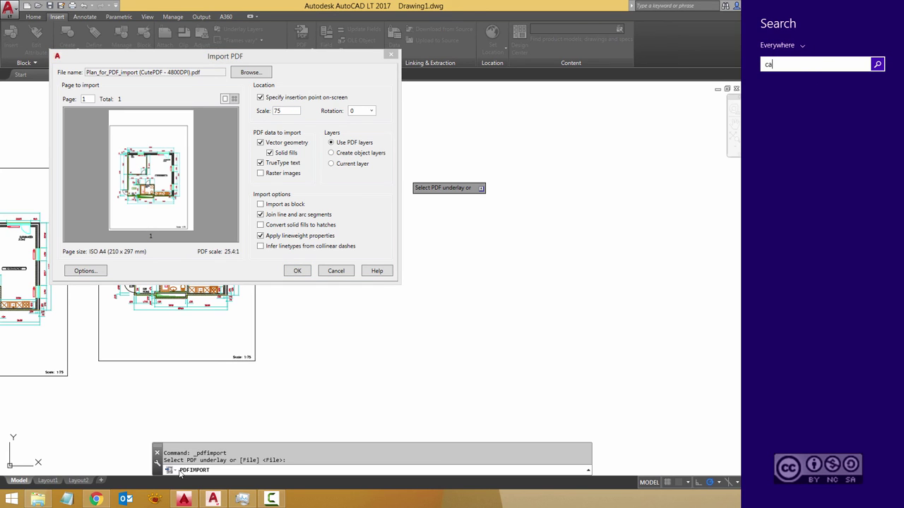
pyautogui.write('lc')
pyautogui.press('Return')
pyautogui.write('75')
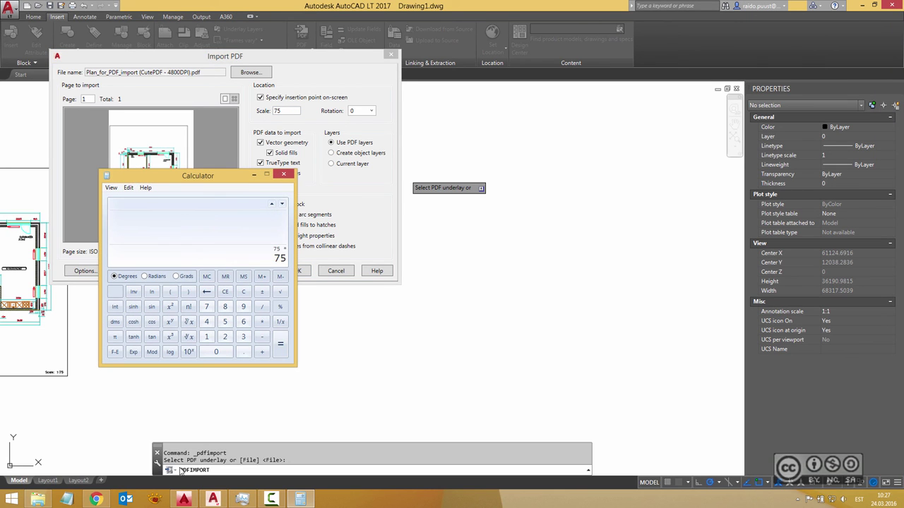
pyautogui.moveTo(240, 176); pyautogui.dragTo(440, 217)
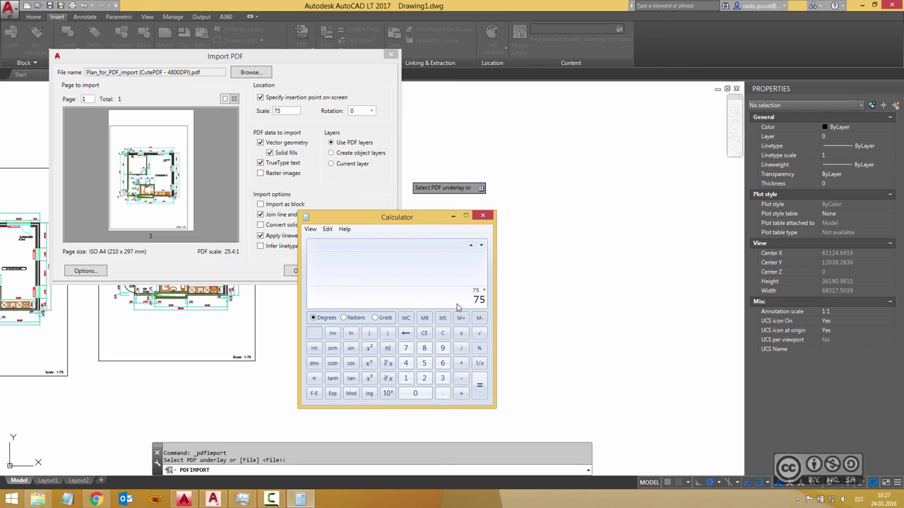
pyautogui.write('25.4')
pyautogui.press('Return')
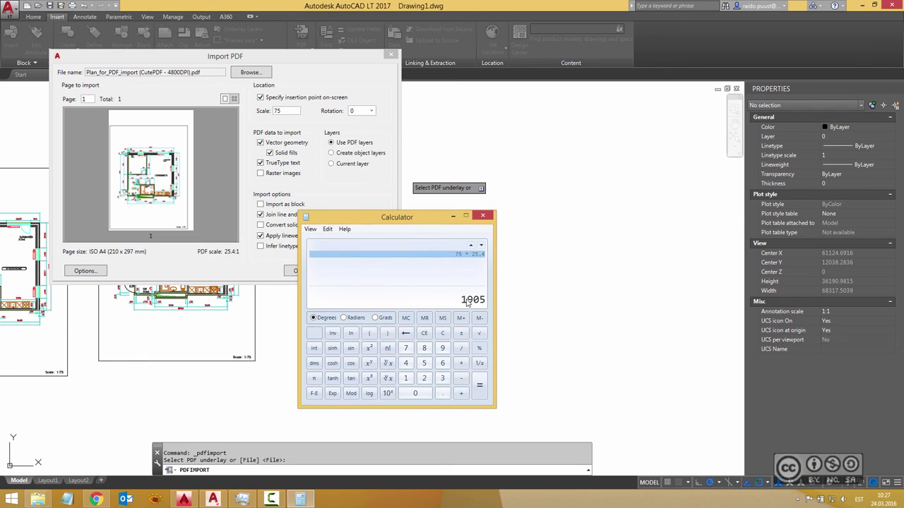
pyautogui.click(453, 217)
pyautogui.write('1905')
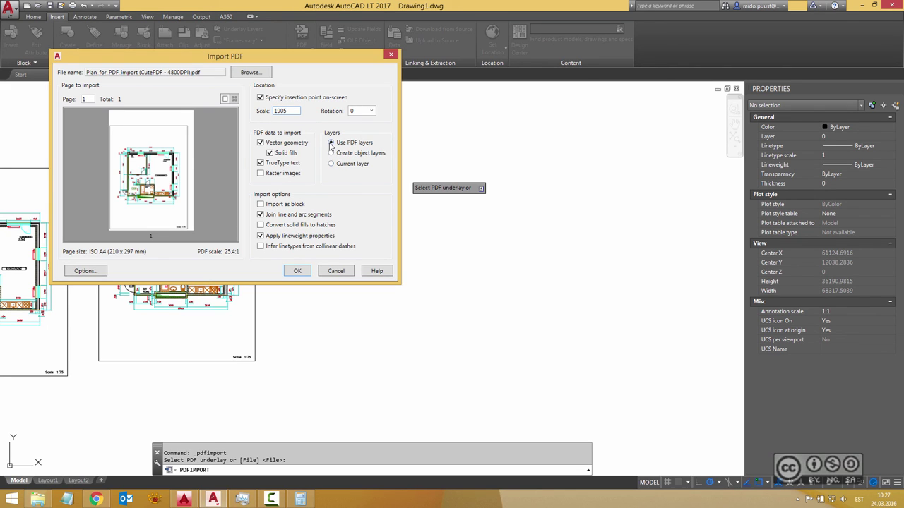
# - Confirm the 1905-scale import and place the fourth plan right of the other three
pyautogui.click(298, 274)
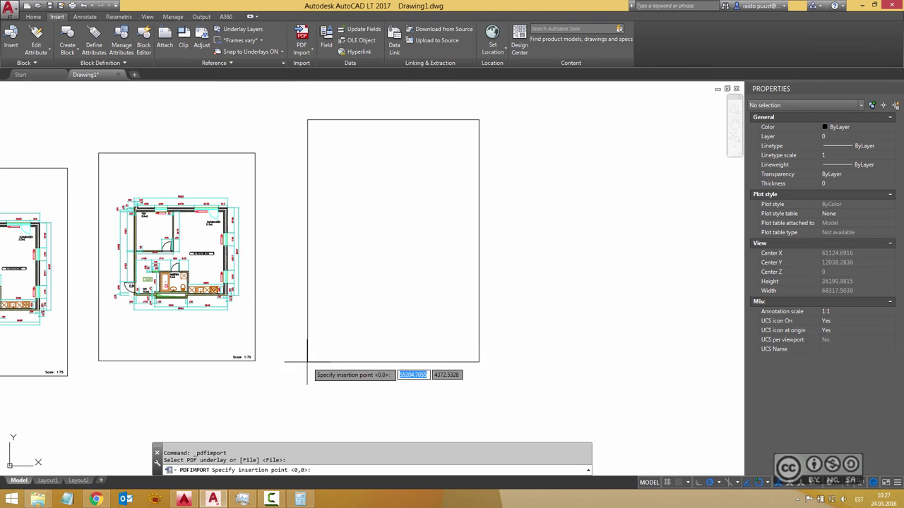
pyautogui.click(300, 363)
pyautogui.scroll(-5, 308, 251)
pyautogui.scroll(4, 308, 251)
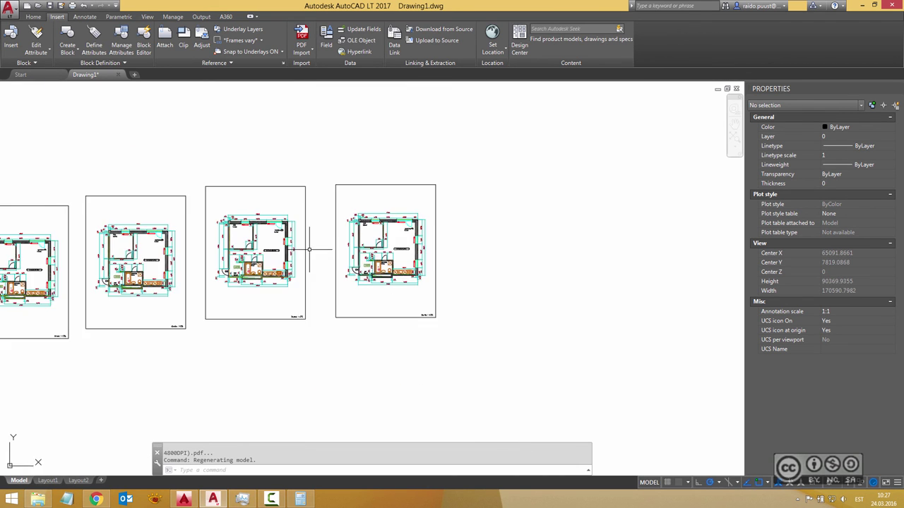
pyautogui.scroll(2, 308, 252)
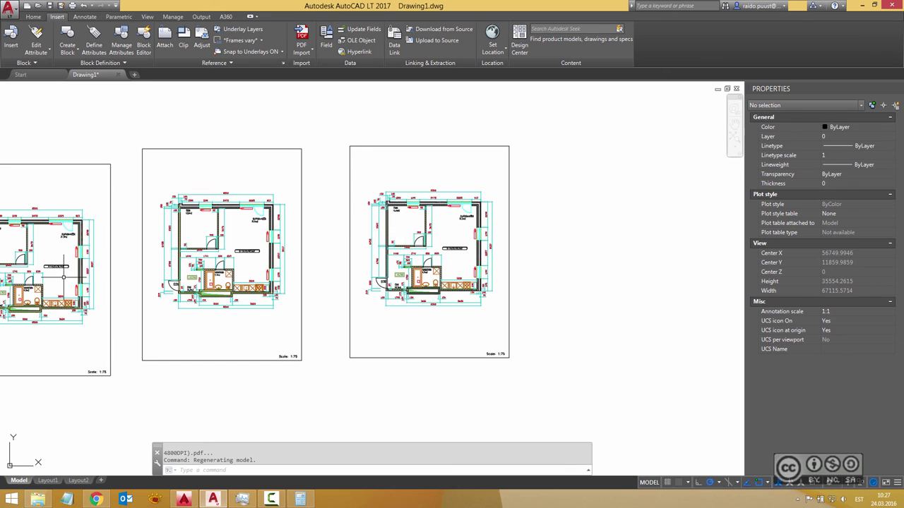
pyautogui.scroll(2, 400, 227)
pyautogui.scroll(5, 399, 227)
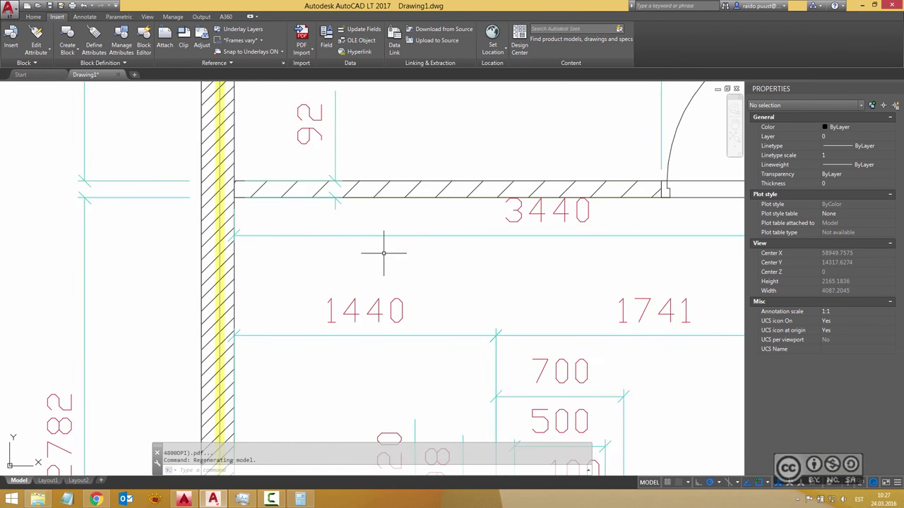
pyautogui.scroll(3, 374, 252)
pyautogui.scroll(3, 347, 256)
pyautogui.scroll(-2, 347, 256)
# - Measure the fourth plan's hatched wall with DIST, reading 92.0750
pyautogui.moveTo(347, 256)
pyautogui.mouseDown(button='middle')
pyautogui.moveTo(317, 218)
pyautogui.moveTo(324, 255)
pyautogui.mouseUp(button='middle')
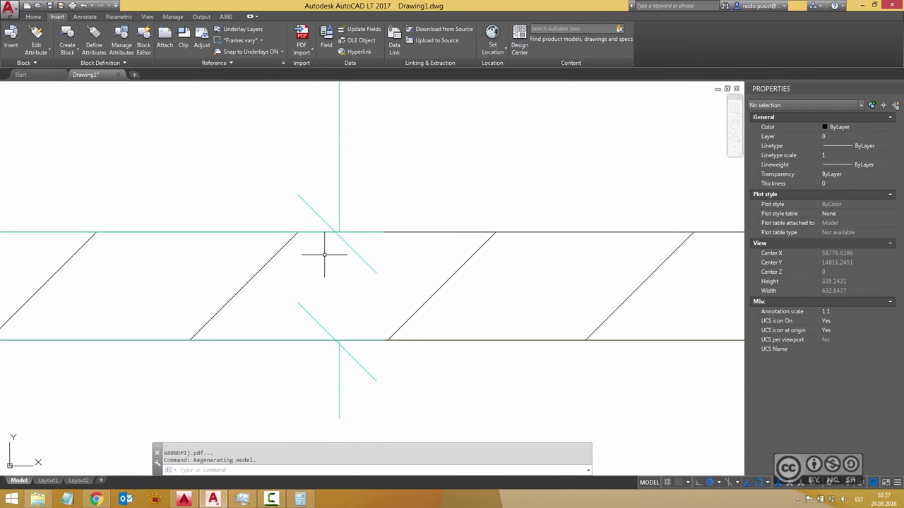
pyautogui.write('di')
pyautogui.press('Return')
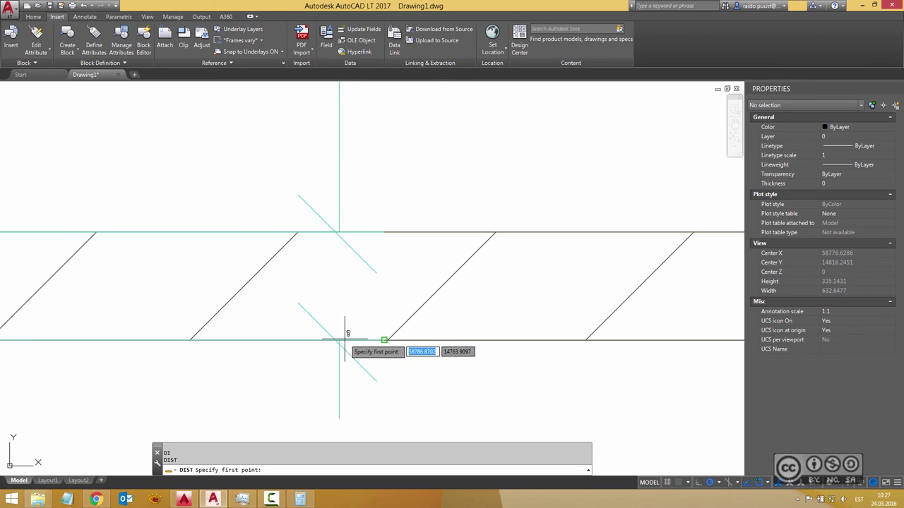
pyautogui.click(339, 341)
pyautogui.click(339, 231)
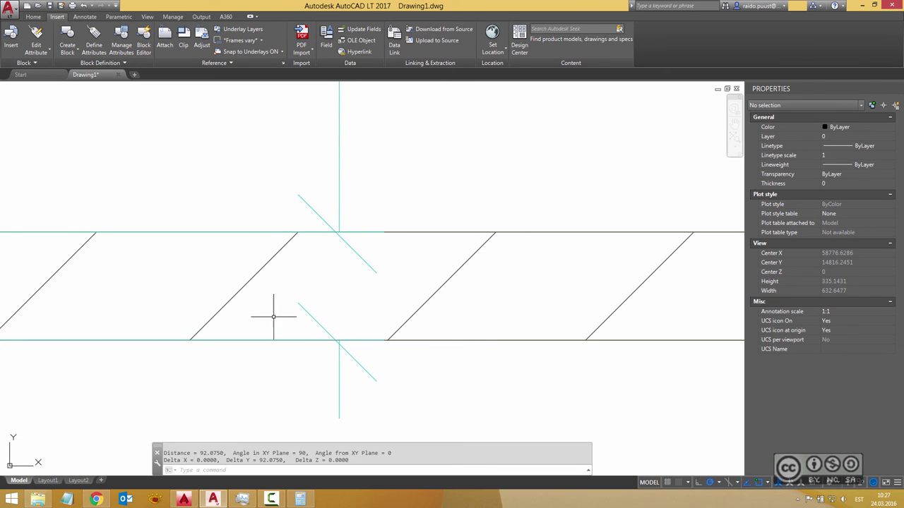
pyautogui.scroll(-5, 272, 313)
pyautogui.scroll(-10, 332, 226)
pyautogui.moveTo(374, 213); pyautogui.dragTo(329, 233, button='middle')
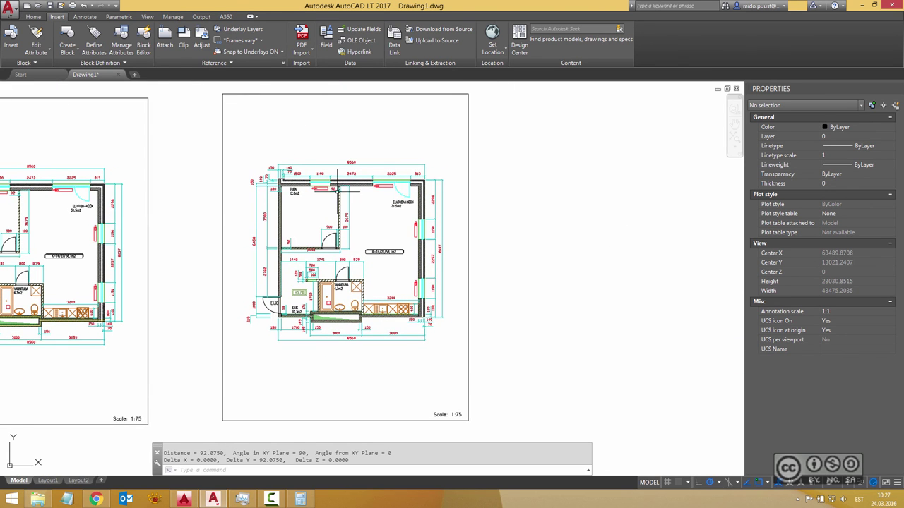
# - Verify the TUBA wall hatch lines are PDF4_Geometry polylines, then open the PDFIMPORT folder in File Explorer
pyautogui.scroll(7, 286, 182)
pyautogui.scroll(3, 274, 171)
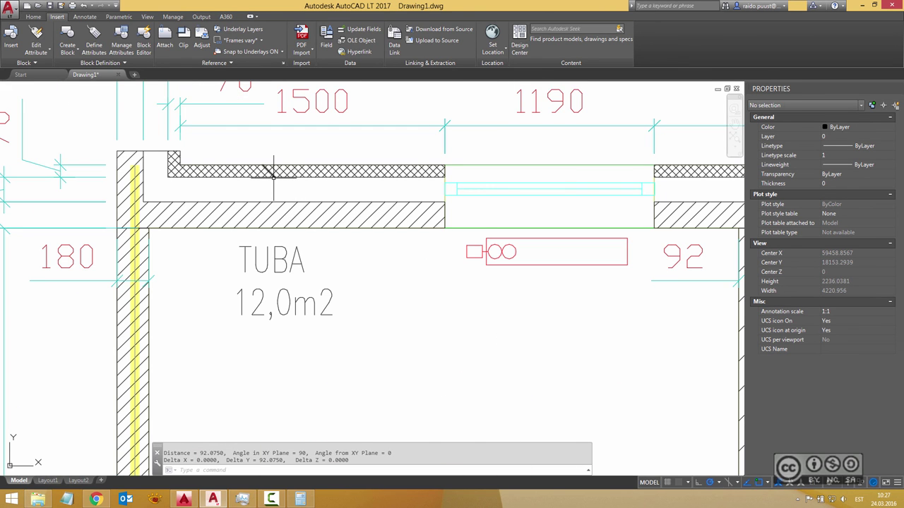
pyautogui.click(256, 208)
pyautogui.click(266, 208)
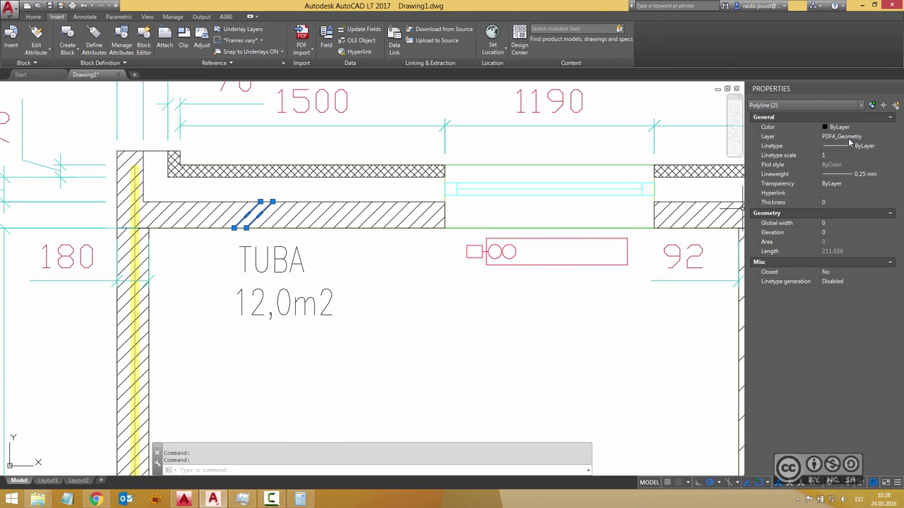
pyautogui.press('Escape')
pyautogui.press('Escape')
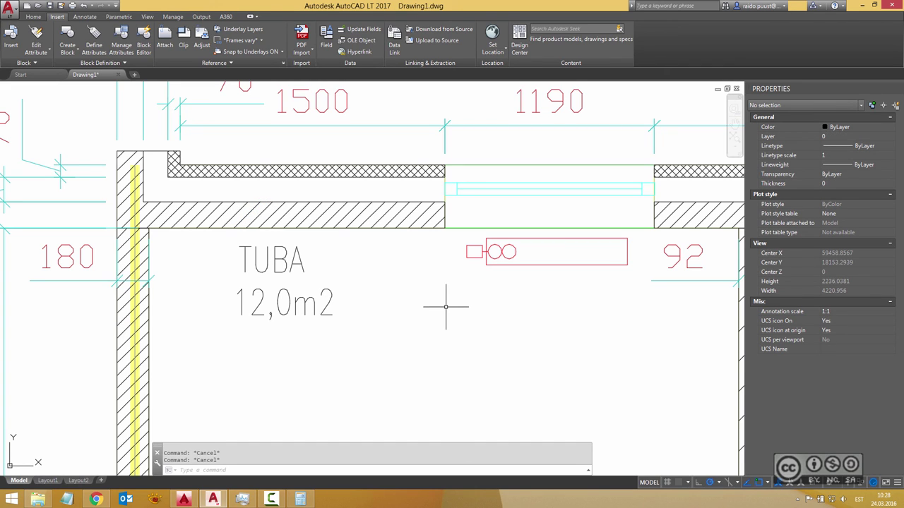
pyautogui.click(463, 311)
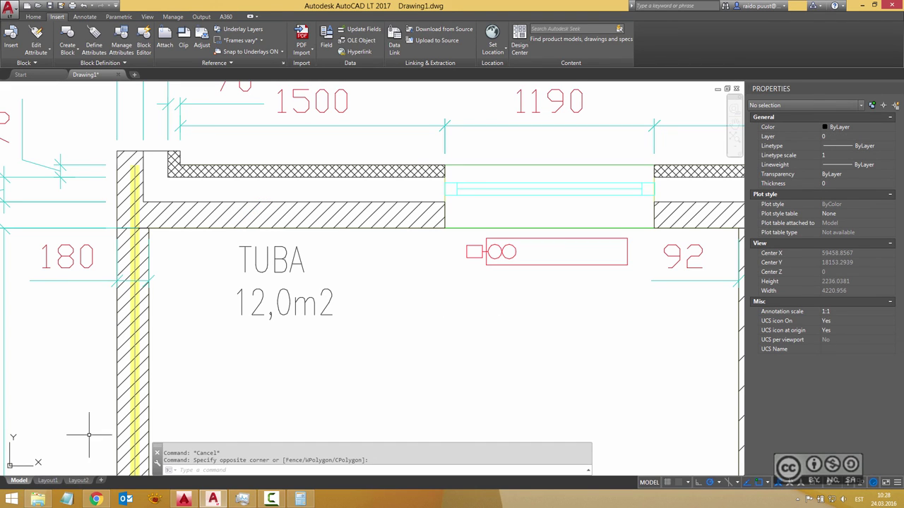
pyautogui.click(36, 499)
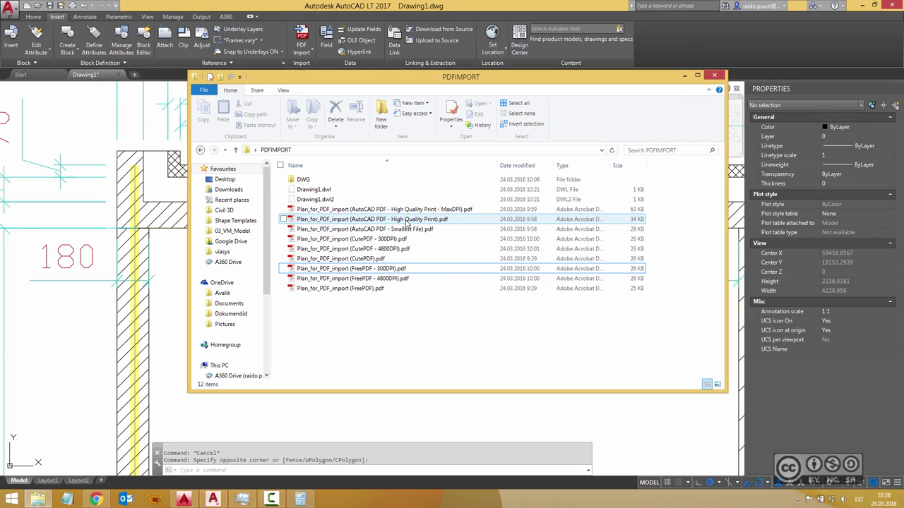
# - Open Plan_for_PDF_import (AutoCAD PDF - High Quality Print).pdf in Acrobat Reader
pyautogui.click(372, 221)
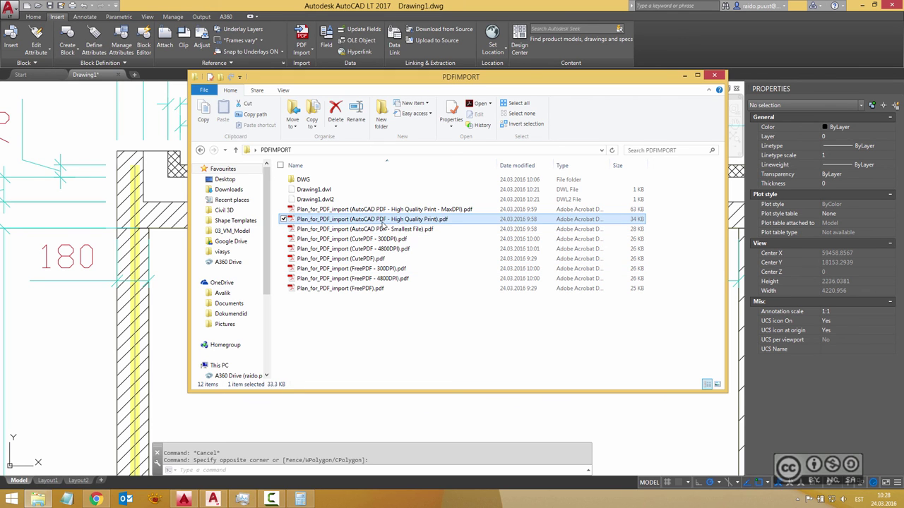
pyautogui.doubleClick(404, 220)
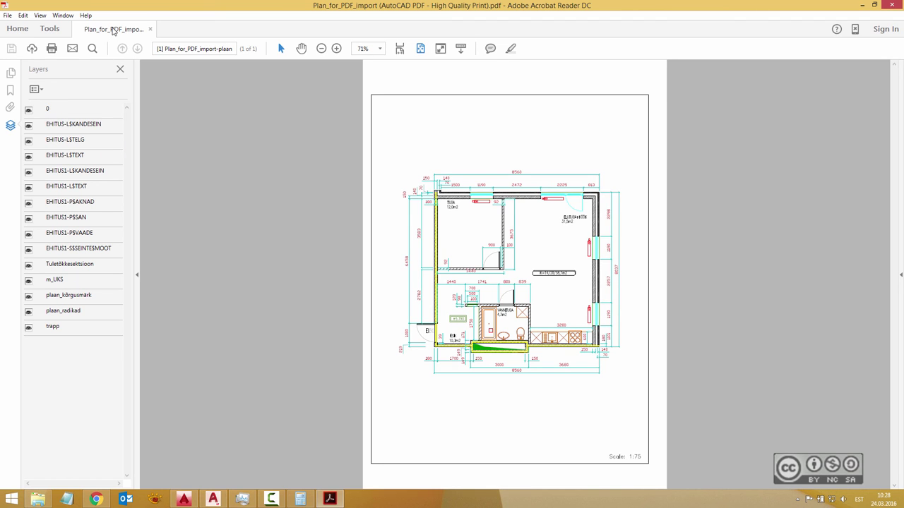
# - Close the High Quality Print PDF and open the CutePDF - 4800DPI plan, fitted to the page
pyautogui.click(150, 30)
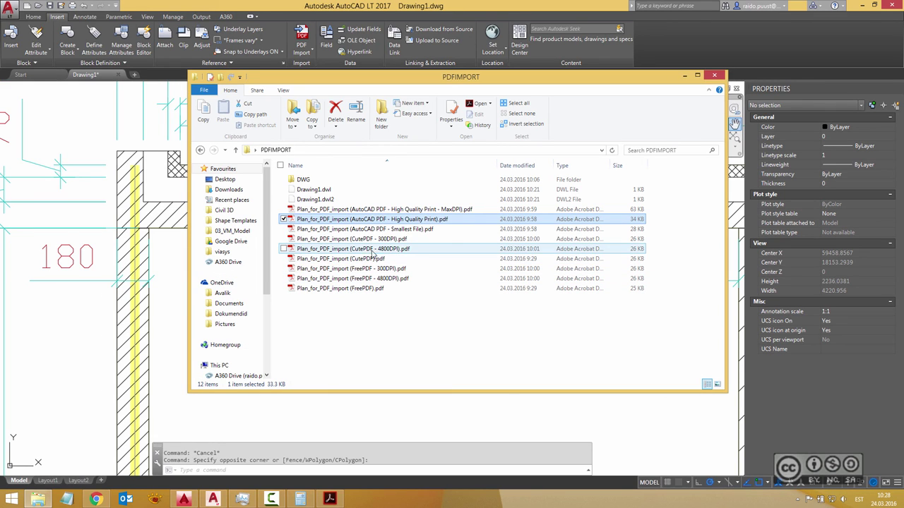
pyautogui.doubleClick(365, 252)
pyautogui.hotkey('ctrl', '0')
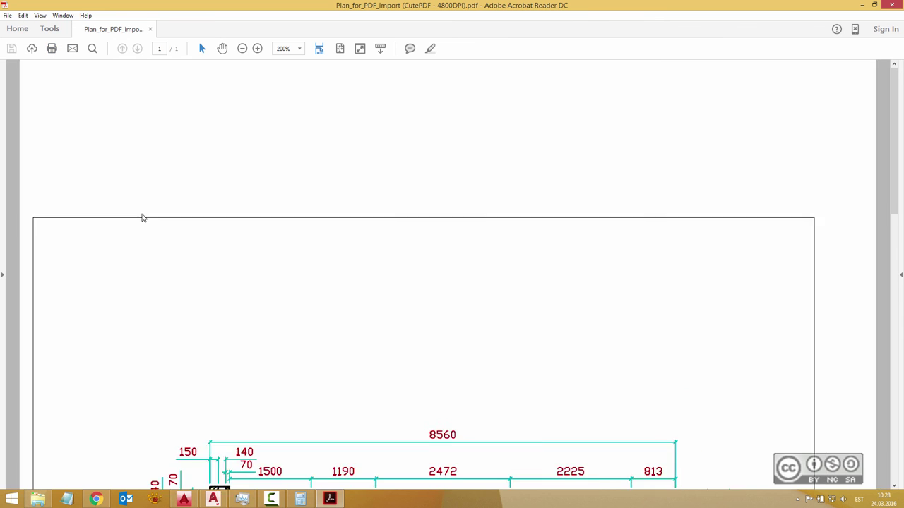